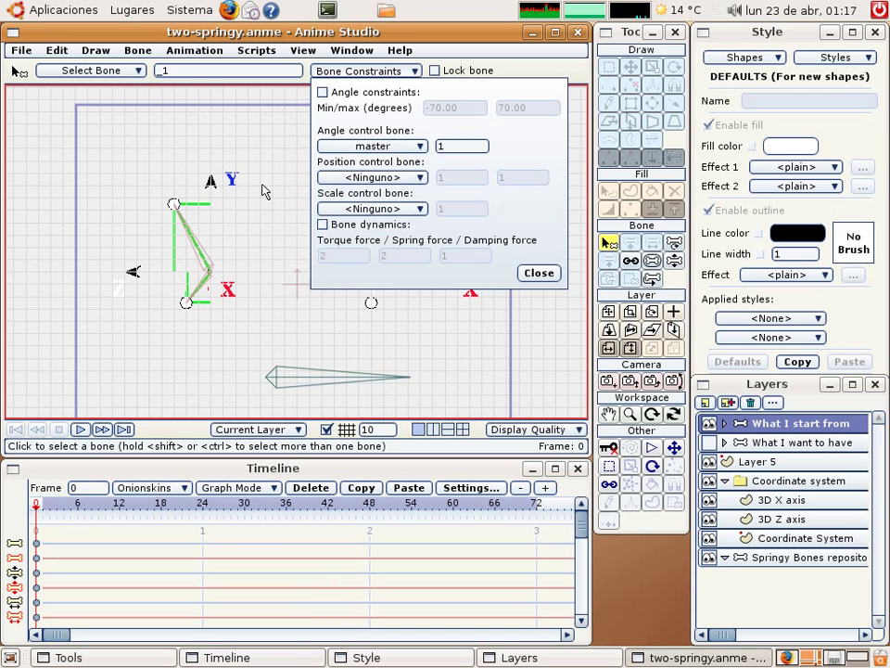
Set bone _1's angle-control factor to -2 and close the Bone Constraints settings
right_click_drag(262, 190, 131, 210)
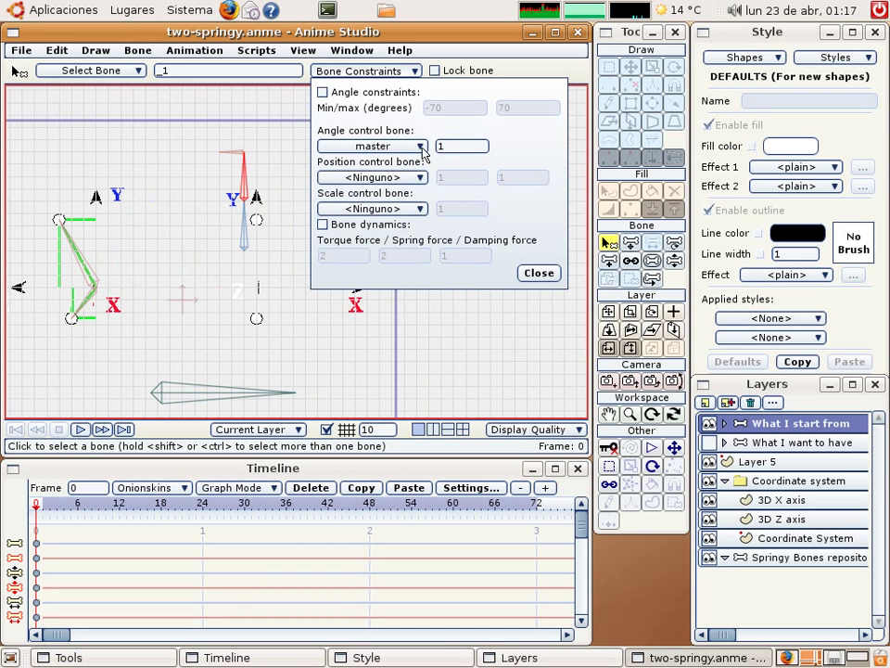
left_click_drag(446, 150, 356, 150)
left_click(521, 279)
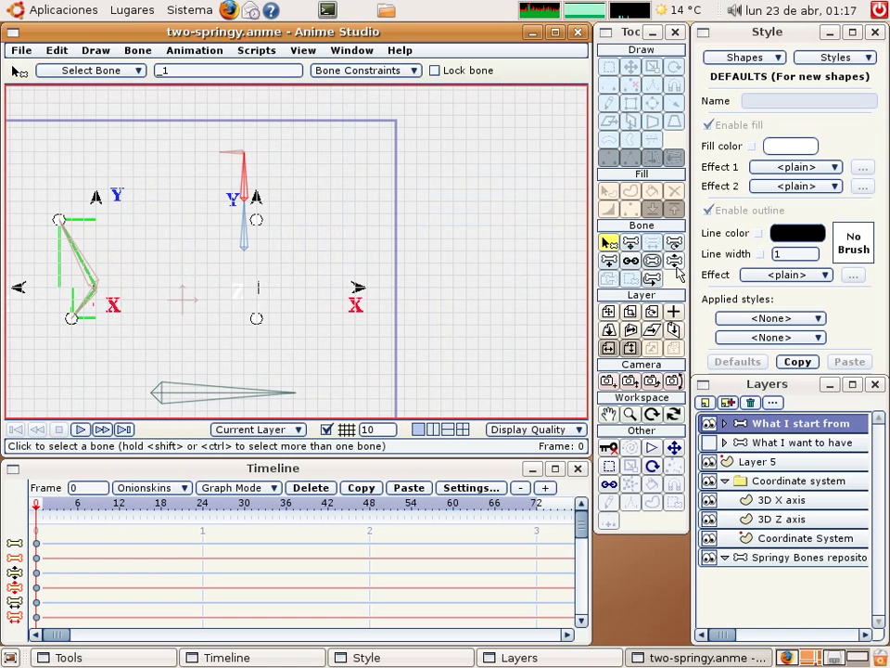
Swing the cone bone up to test the rig, then return to Select Bone
key("z")
mouse_move(289, 392)
left_mouse_down()
mouse_move(284, 293)
mouse_move(308, 396)
mouse_move(224, 252)
mouse_move(283, 318)
mouse_move(287, 350)
left_mouse_up()
left_click(608, 242)
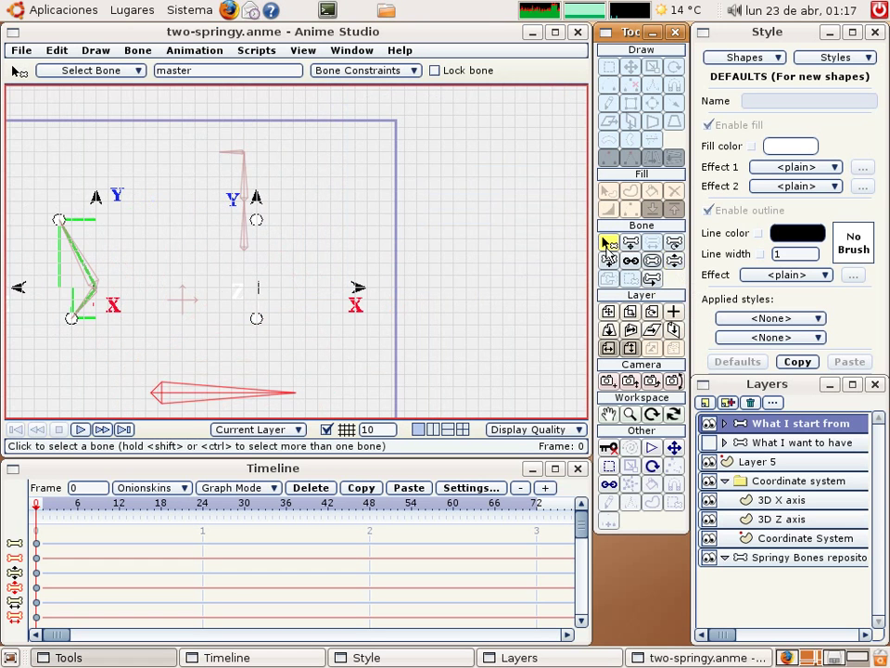
Centre the rig and try the posing, moving and bone-strength tools
mouse_move(273, 299)
right_mouse_down()
mouse_move(366, 239)
mouse_move(399, 252)
right_mouse_up()
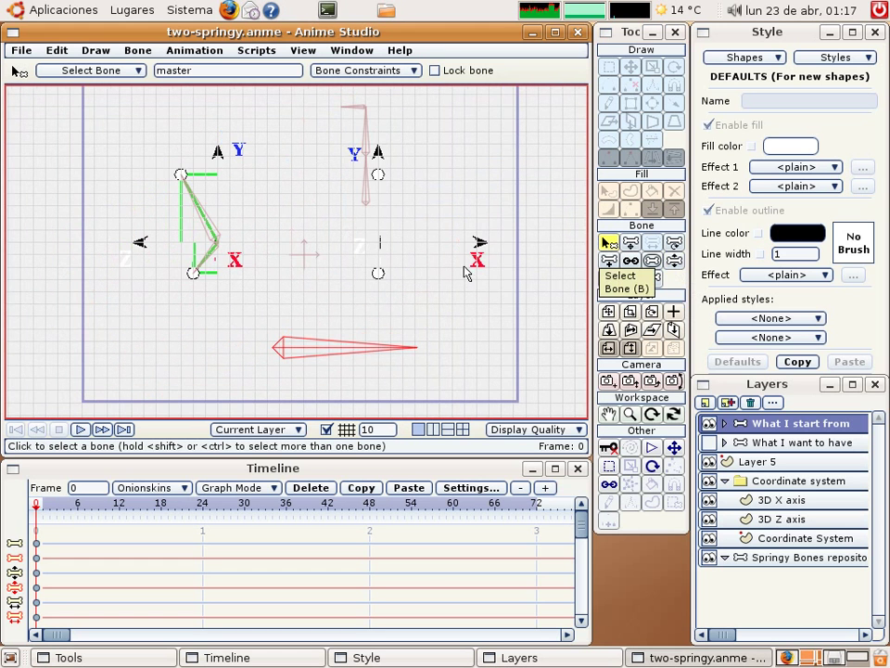
left_click(674, 262)
key("t")
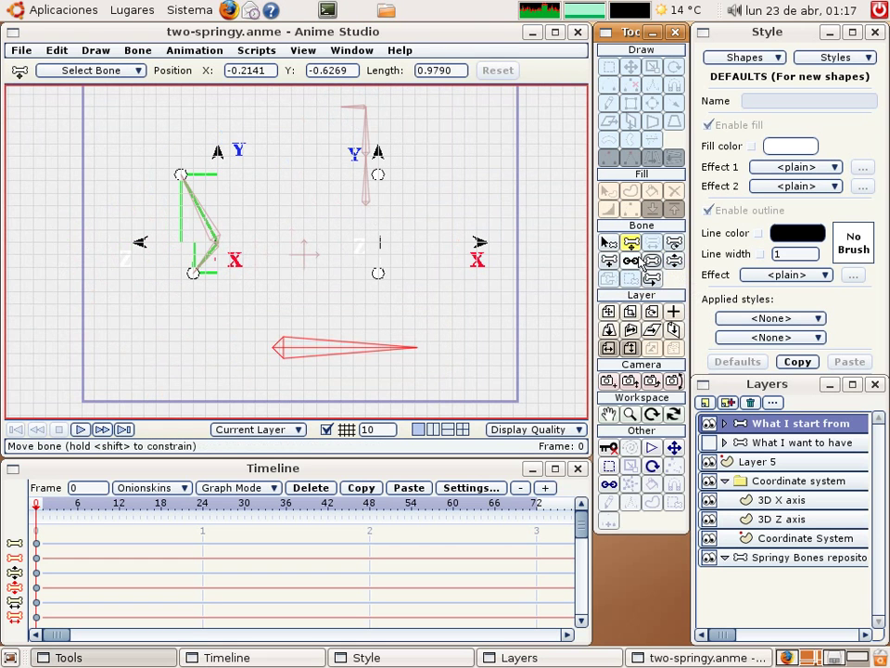
left_click(653, 262)
right_click_drag(502, 270, 483, 296)
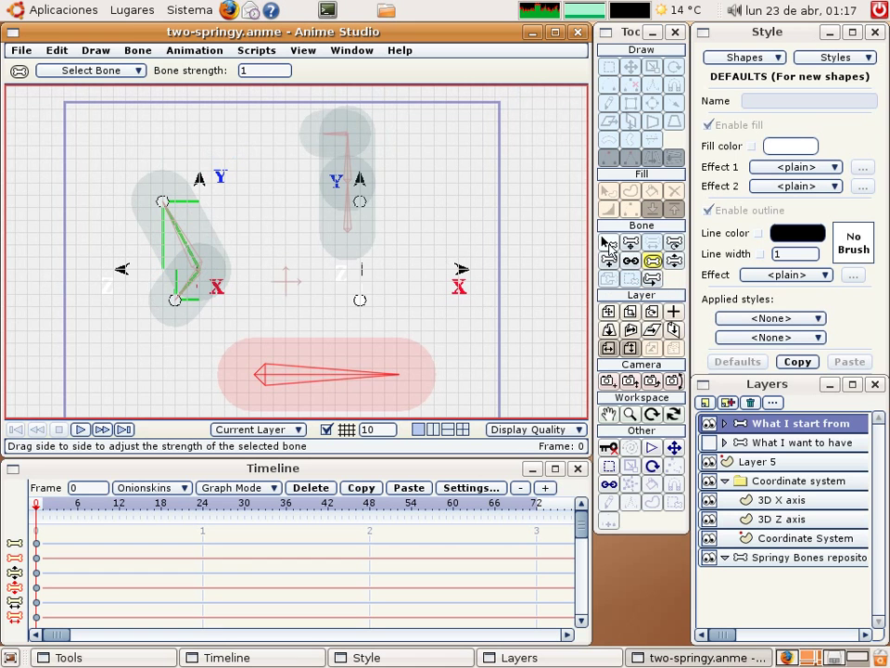
Lasso-select the upper-right bone, drag its strength to 0, then clear the selection
left_click(608, 465)
left_click_drag(315, 212, 333, 224)
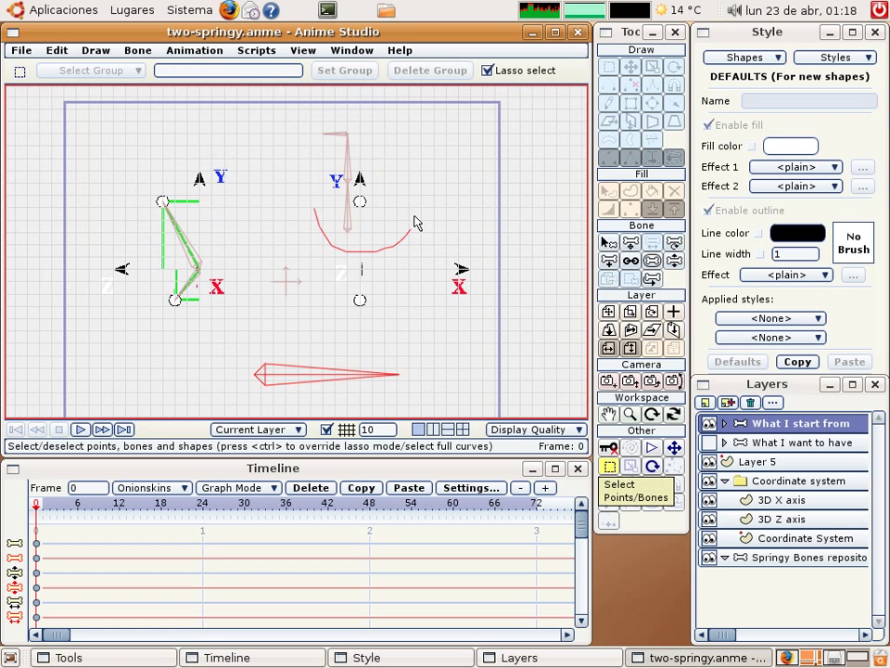
left_click(652, 261)
left_click_drag(285, 84, 93, 67)
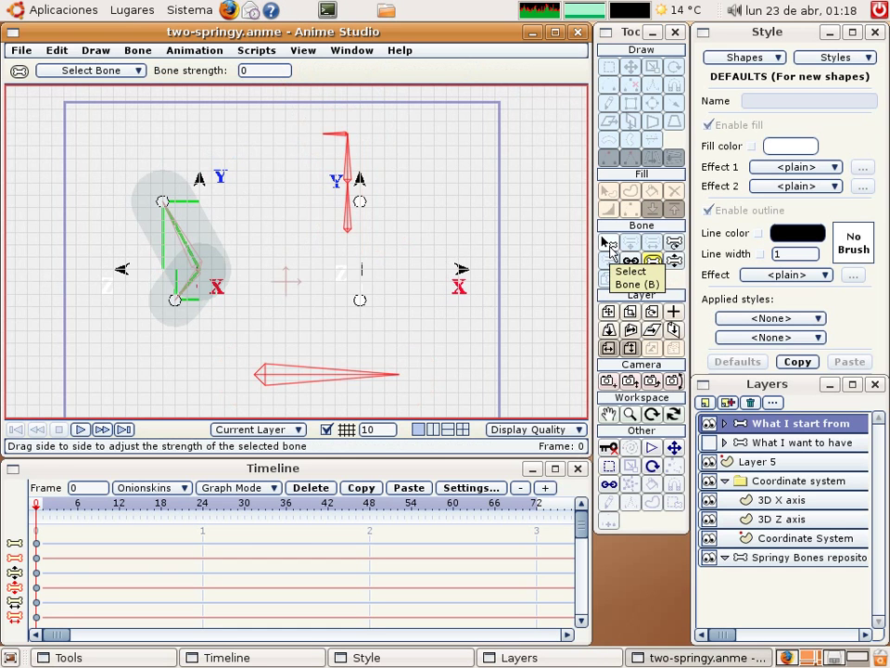
left_click(609, 246)
left_click(532, 261)
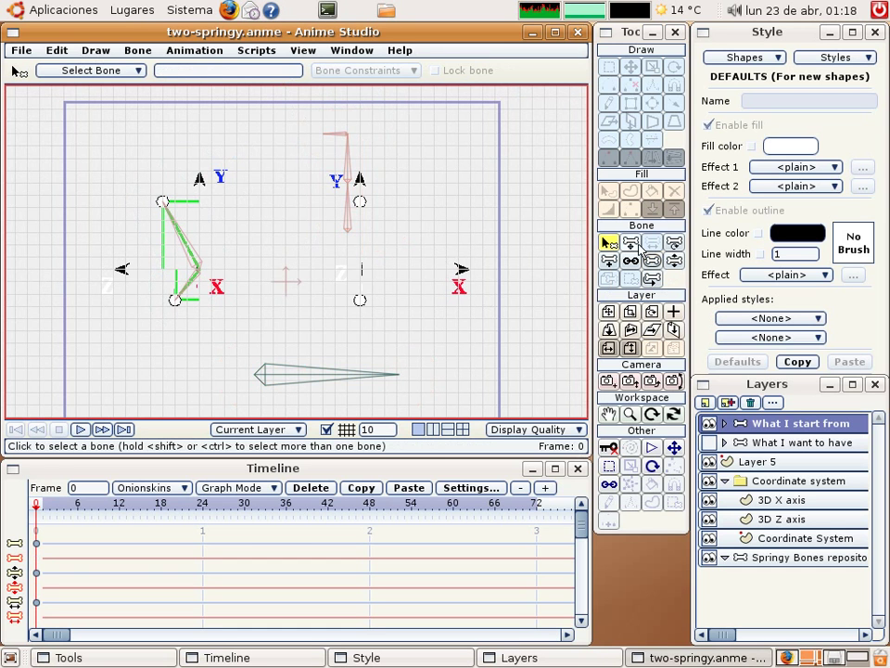
Translate the pink upper-right bone onto the green chain and zoom toward the cone
left_click(639, 245)
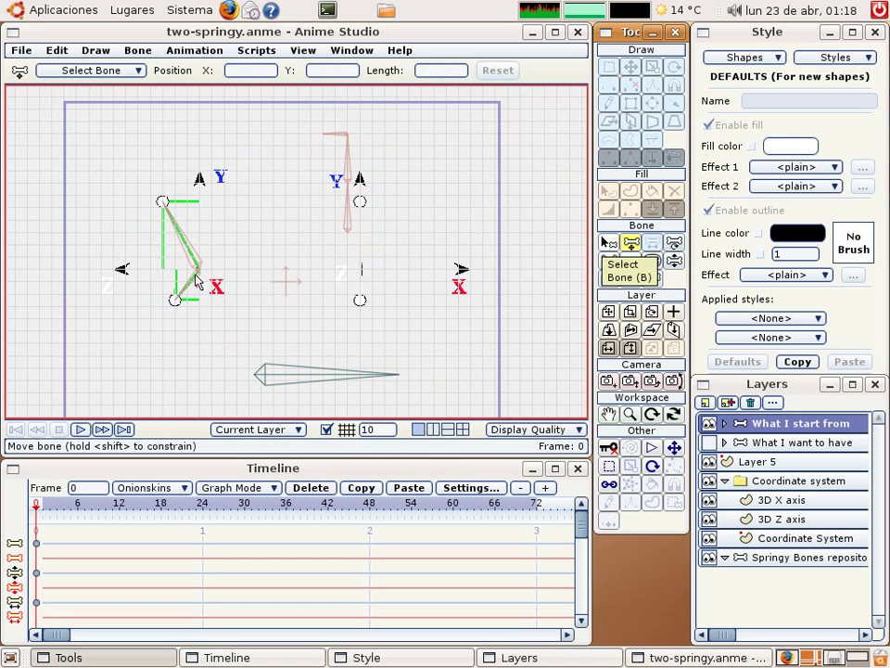
left_click_drag(348, 241, 206, 278)
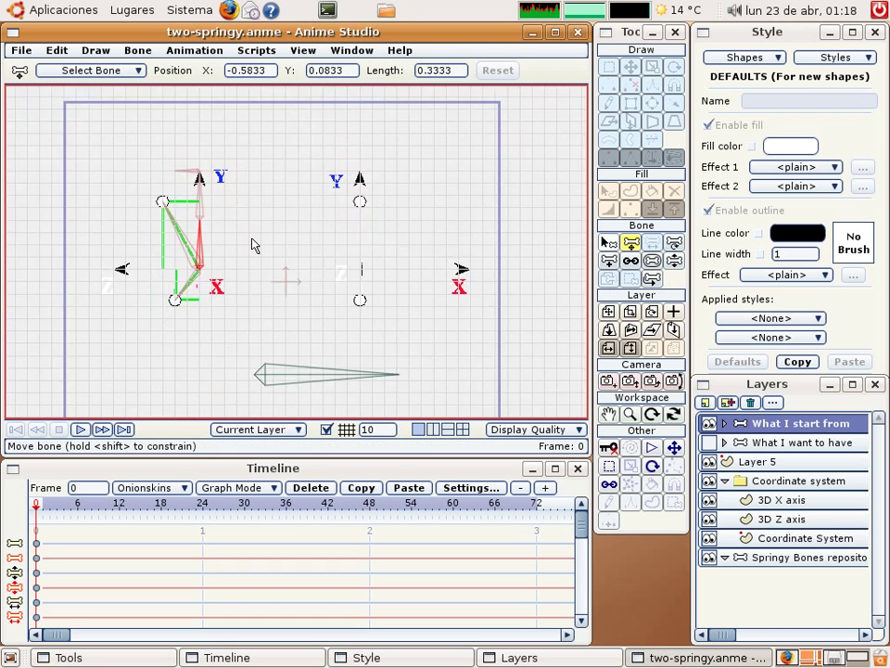
scroll(252, 243, "up", 1)
scroll(252, 244, "up", 1)
right_click_drag(255, 244, 282, 206)
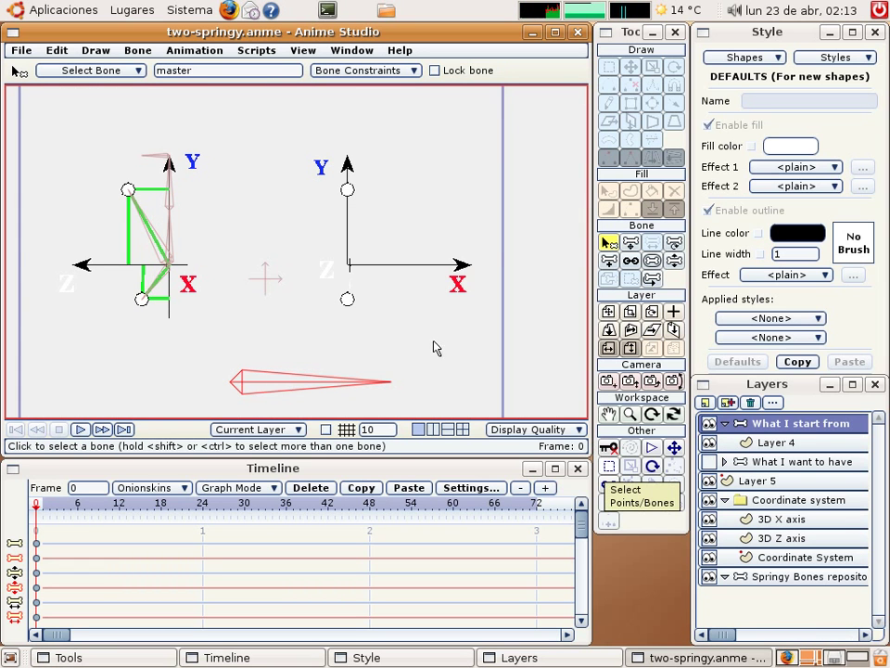
Turn on the canvas grid, return to Select Bone and step to frame 1
left_click(343, 428)
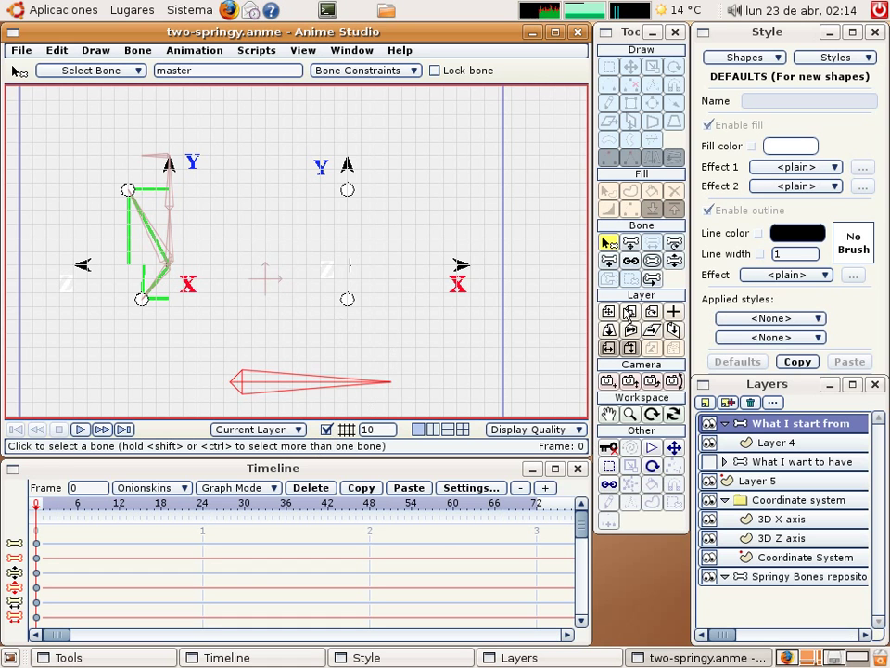
left_click(608, 466)
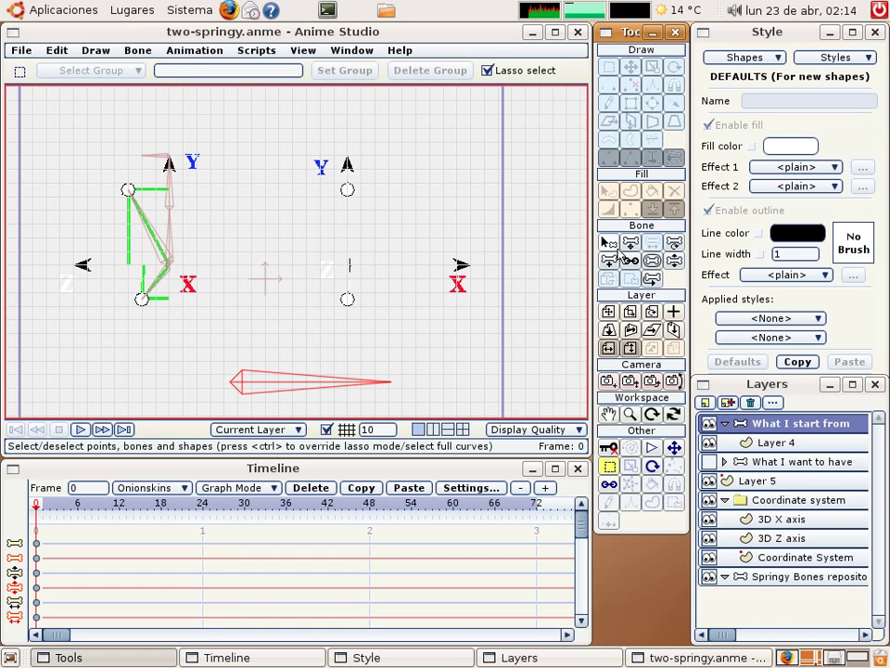
key("b")
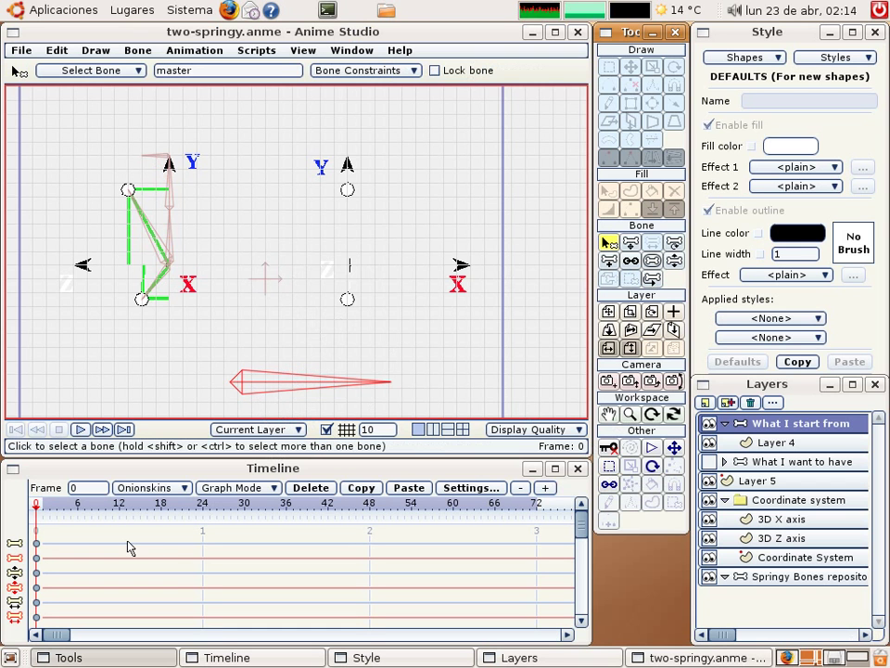
key("ctrl+Right")
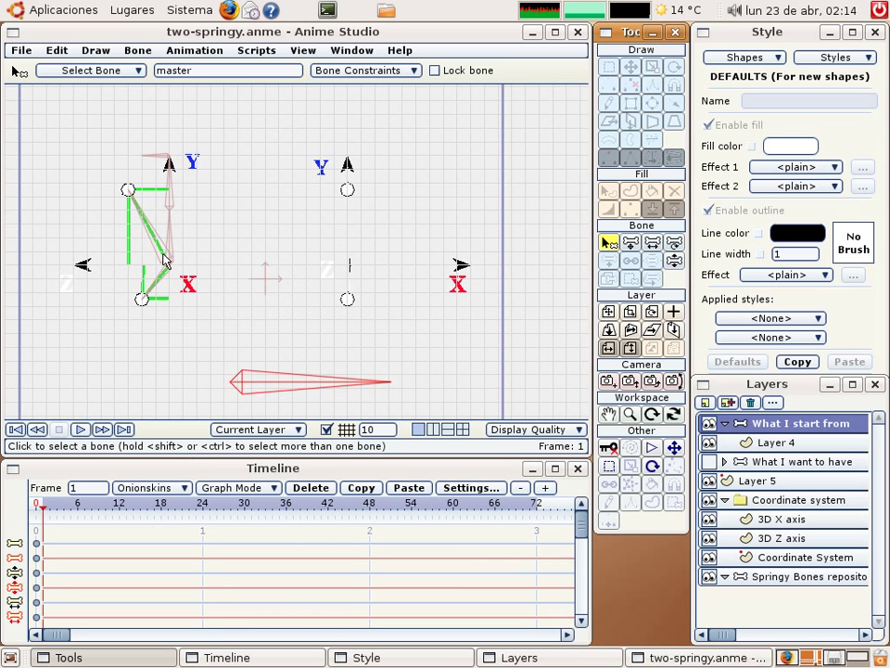
scroll(172, 267, "up", 3)
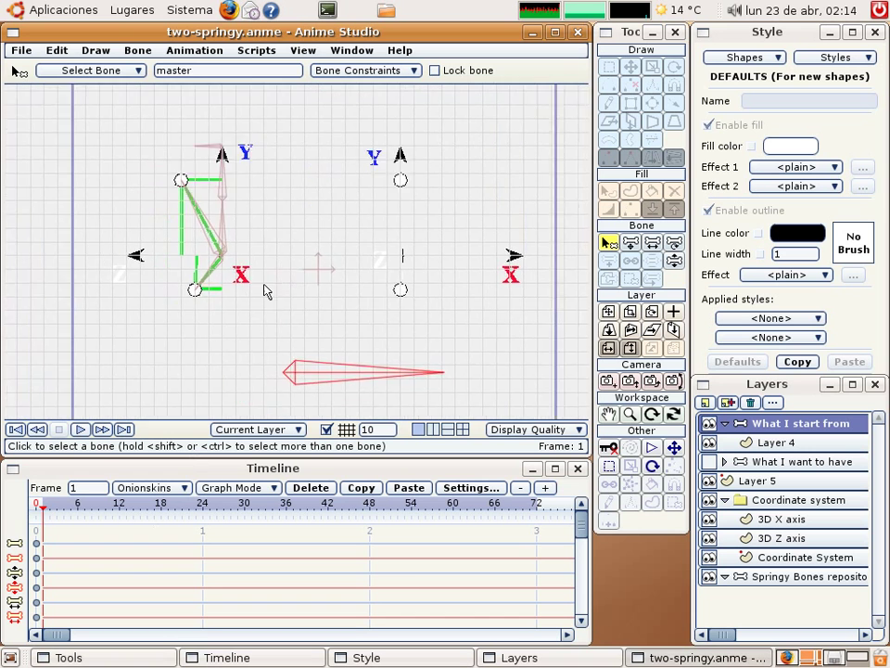
Swing the cone bone up-right with inverse-kinematics posing to test the springs
left_click(676, 262)
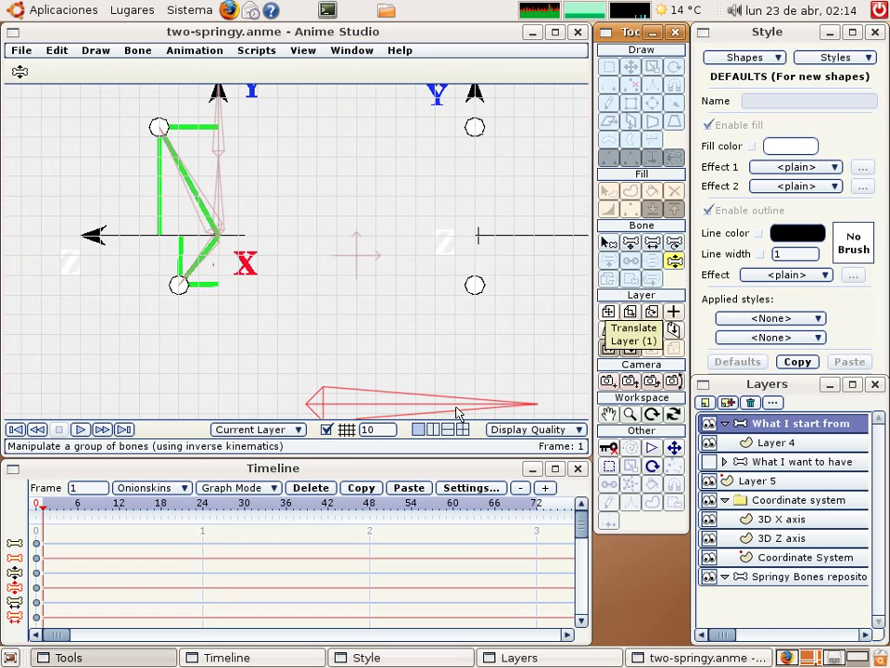
left_click_drag(456, 413, 463, 335)
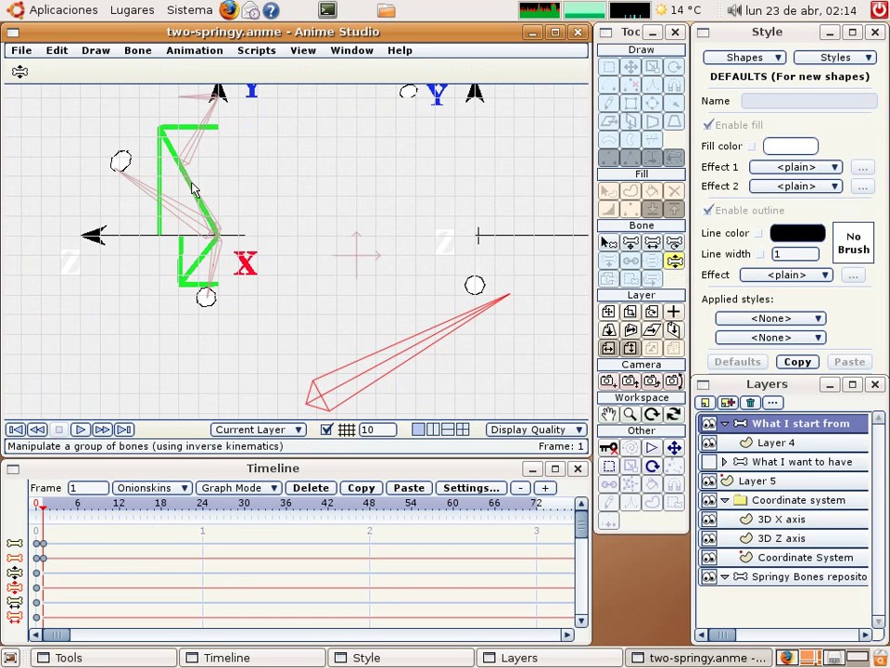
scroll(230, 223, "up", 1)
scroll(271, 263, "up", 2)
scroll(270, 264, "up", 1)
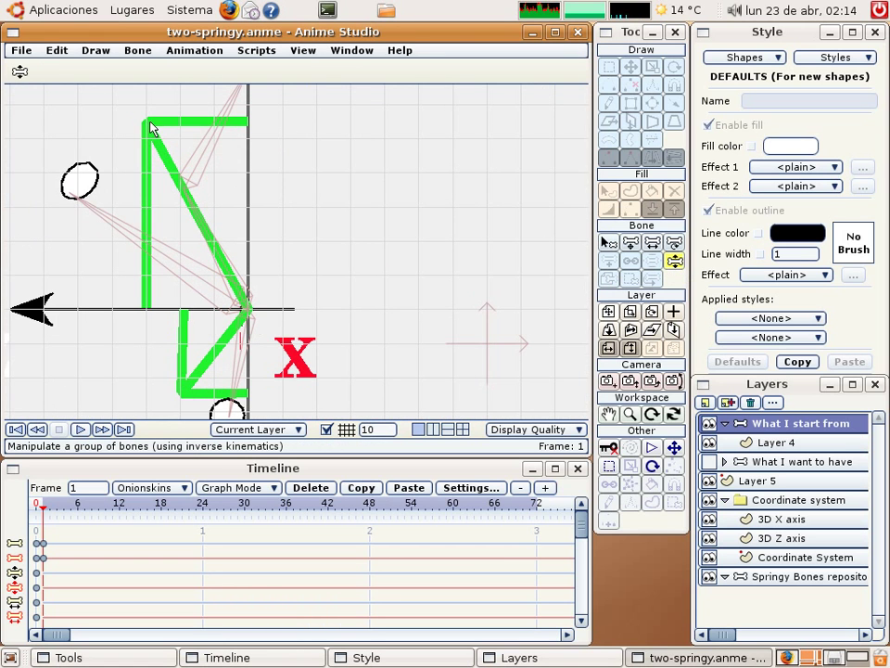
scroll(238, 193, "down", 2)
scroll(388, 339, "down", 2)
scroll(393, 311, "down", 1)
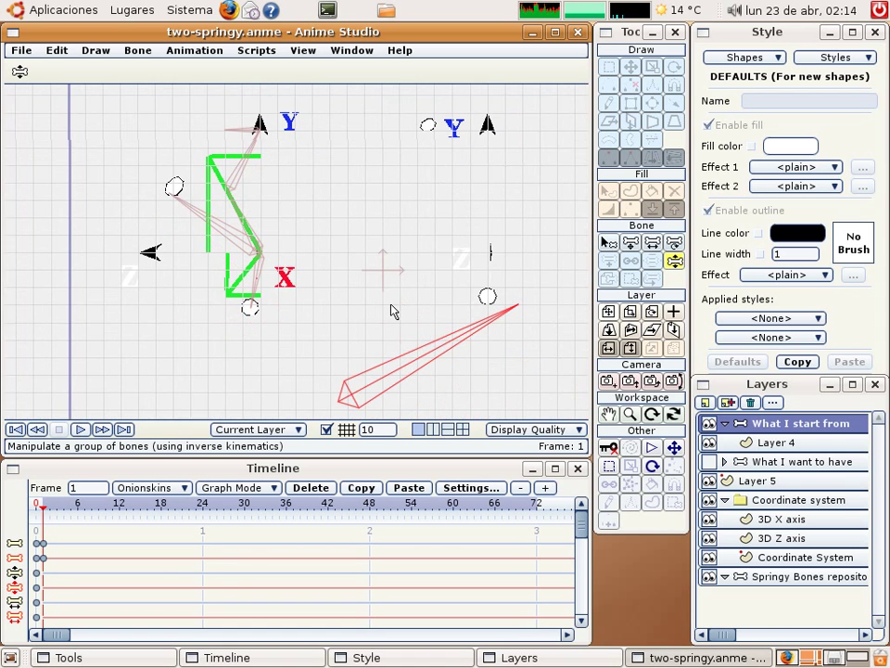
right_click_drag(352, 275, 361, 305)
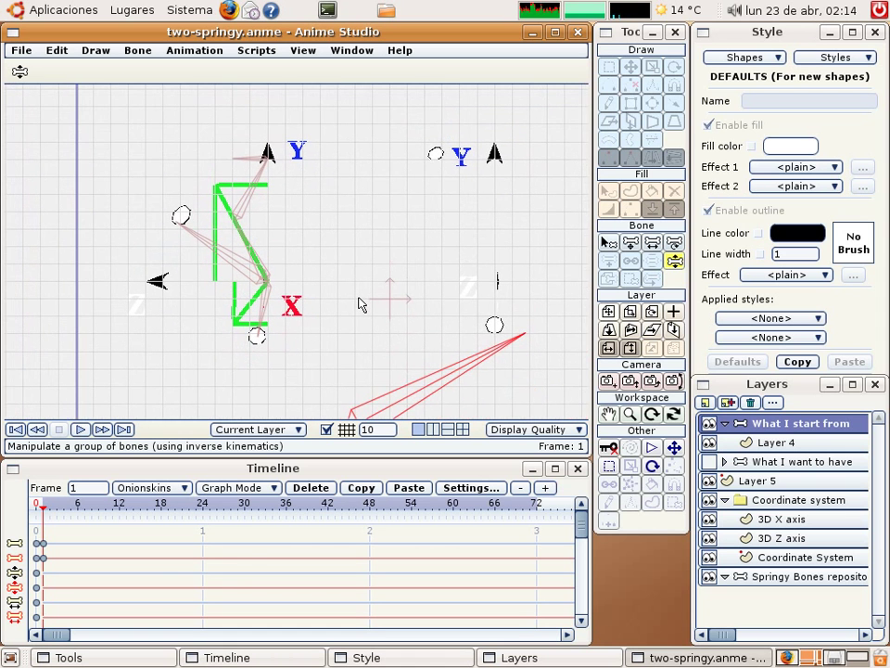
scroll(308, 294, "up", 1)
scroll(278, 242, "up", 1)
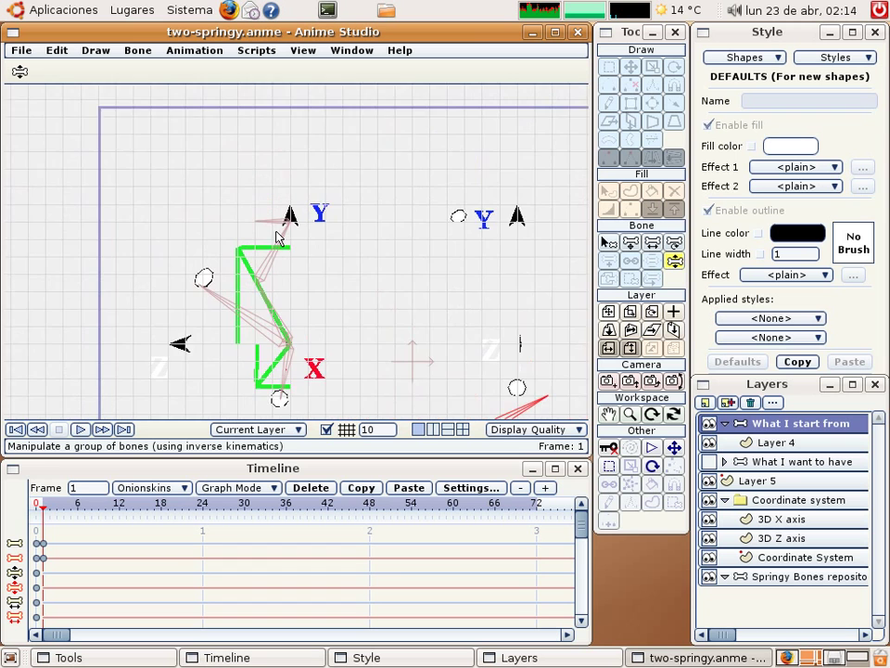
scroll(265, 227, "up", 1)
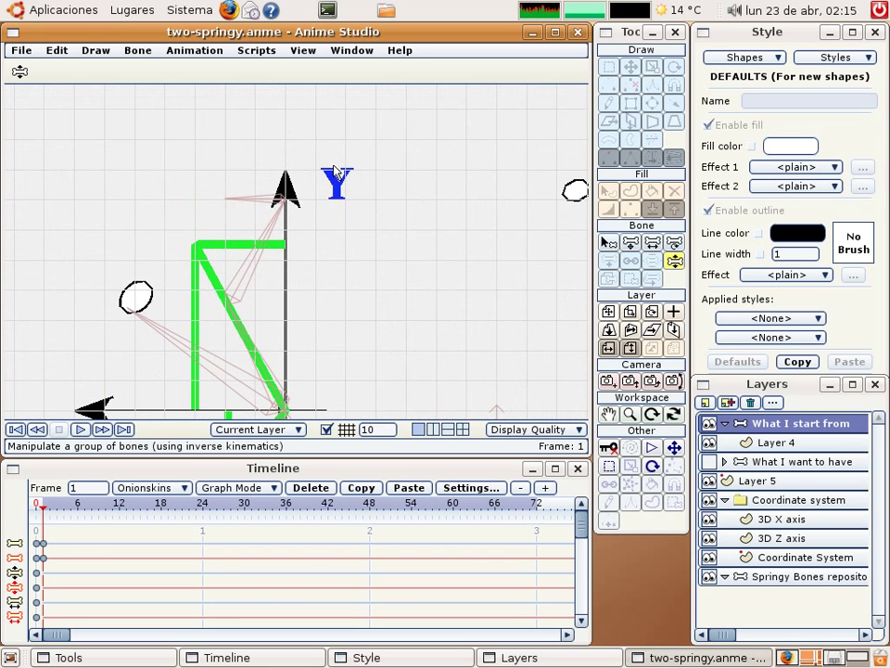
Tug the green chain twice to watch it spring back
left_click_drag(199, 245, 240, 253)
left_click_drag(212, 246, 290, 254)
right_click_drag(292, 274, 288, 221)
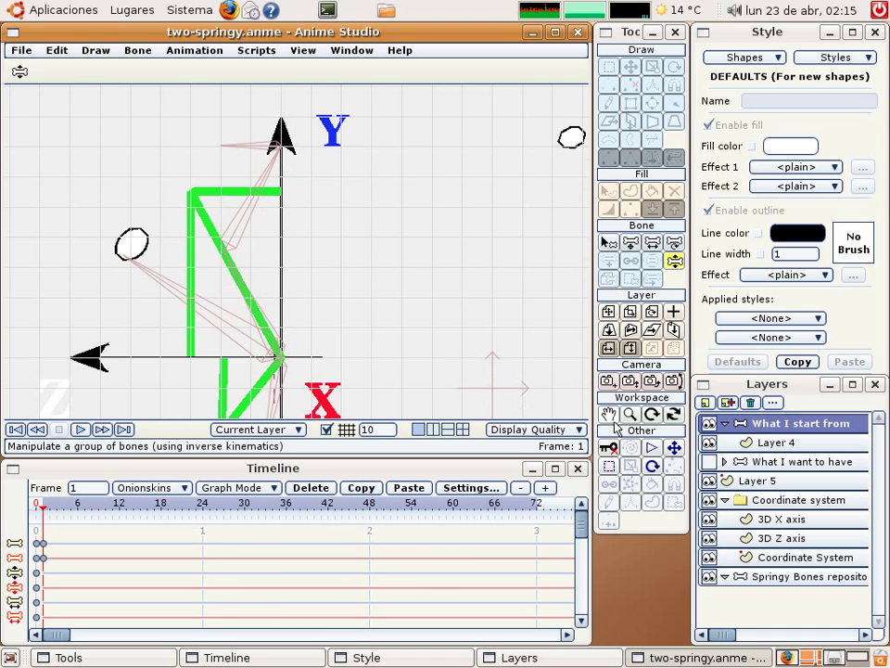
Lasso the diagonal green stroke to select its red bone chain, then zoom in
key("g")
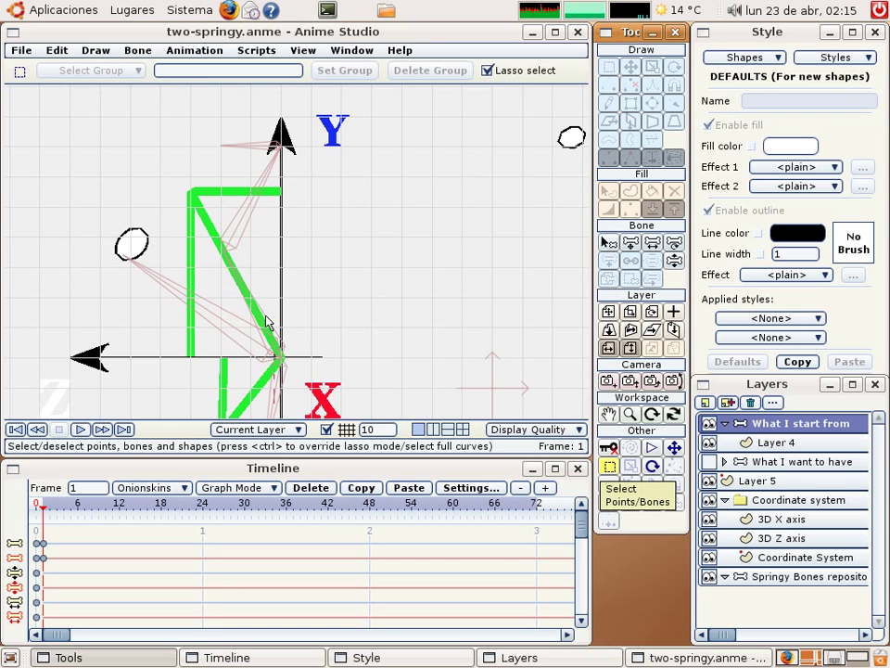
left_click_drag(297, 350, 240, 242)
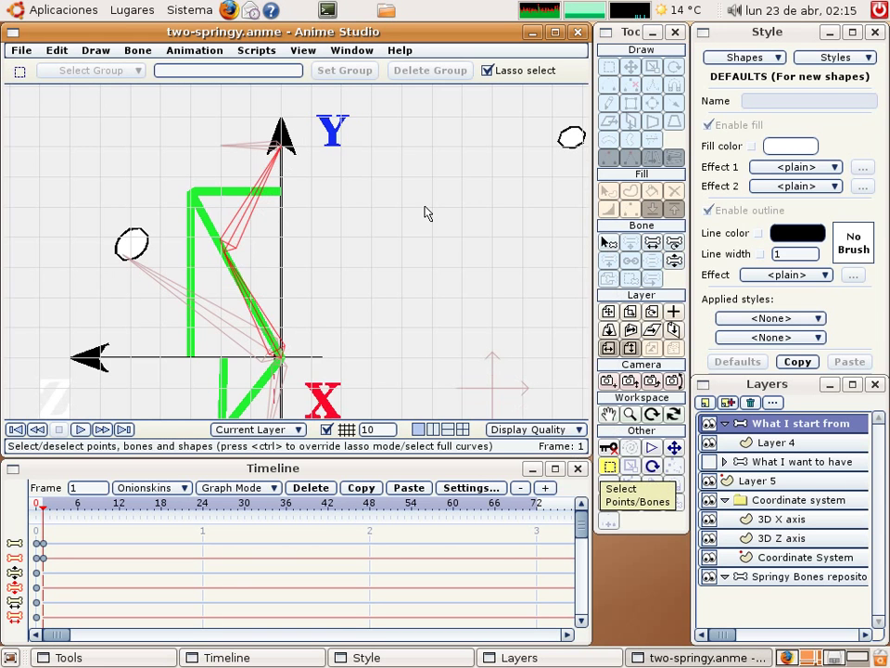
scroll(395, 276, "down", 2)
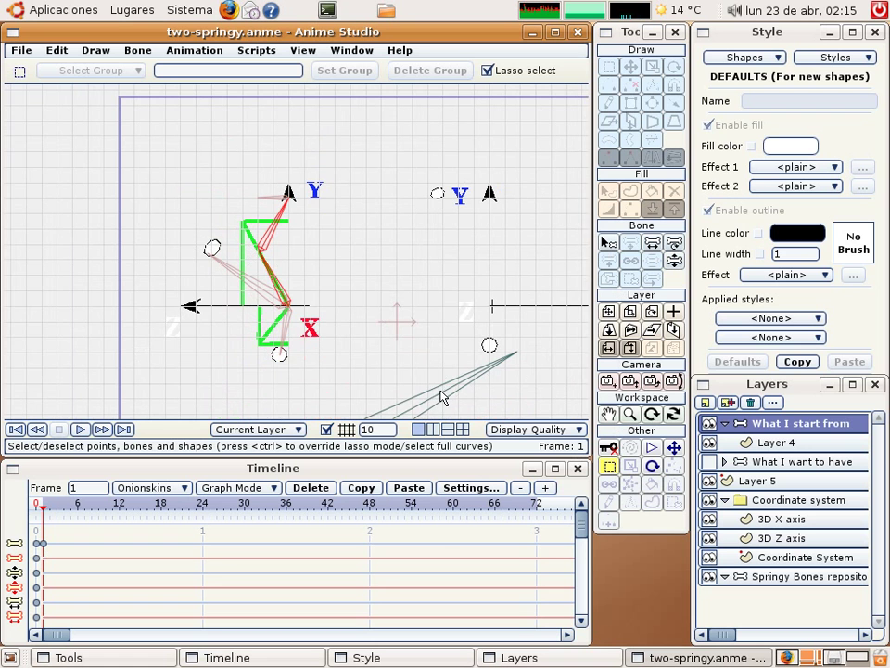
scroll(366, 320, "up", 2)
scroll(366, 317, "up", 2)
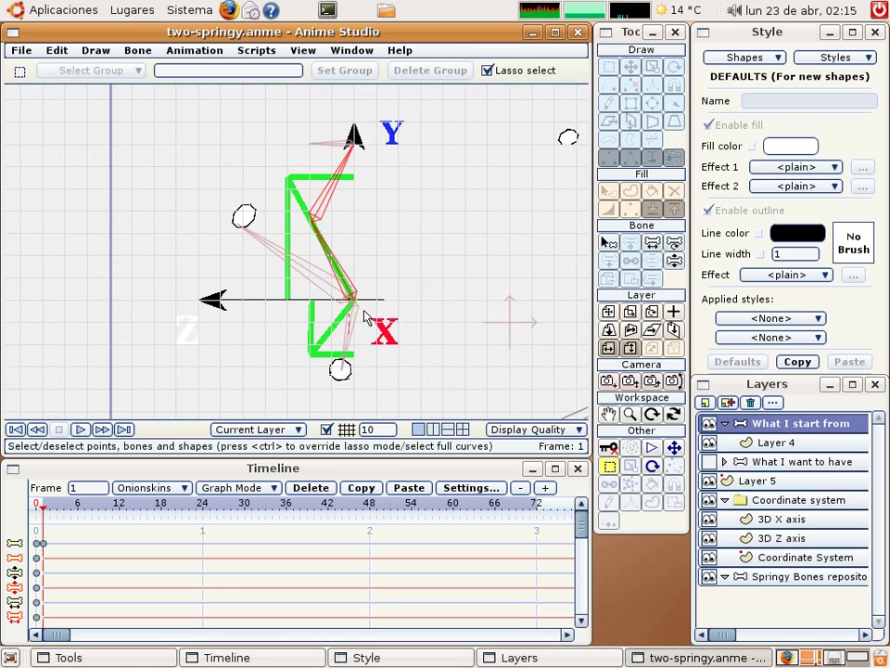
scroll(308, 367, "up", 1)
scroll(318, 344, "up", 1)
scroll(340, 318, "up", 1)
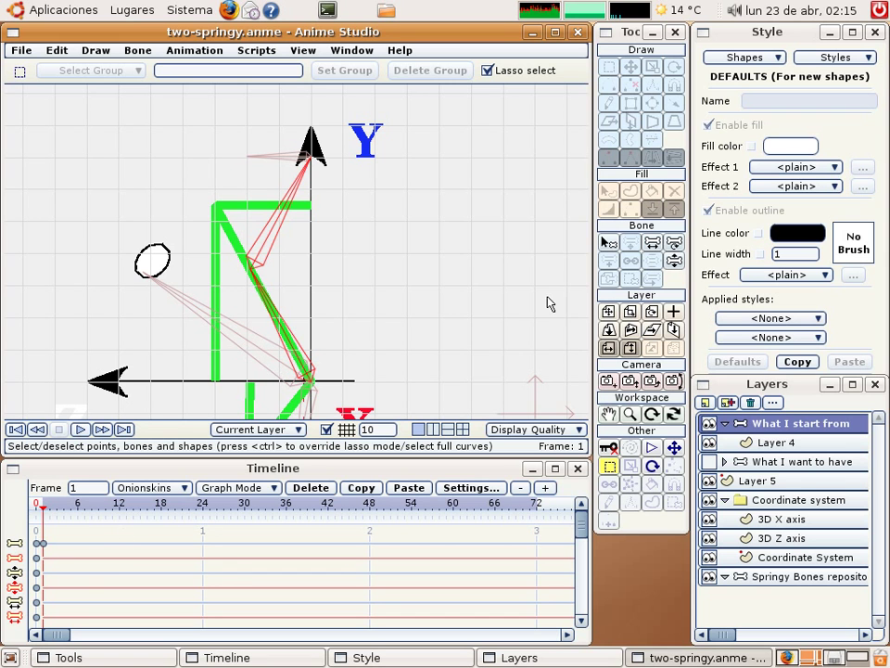
Scale the new bone to 0.7874 so its tip meets the top green bar
left_click(652, 242)
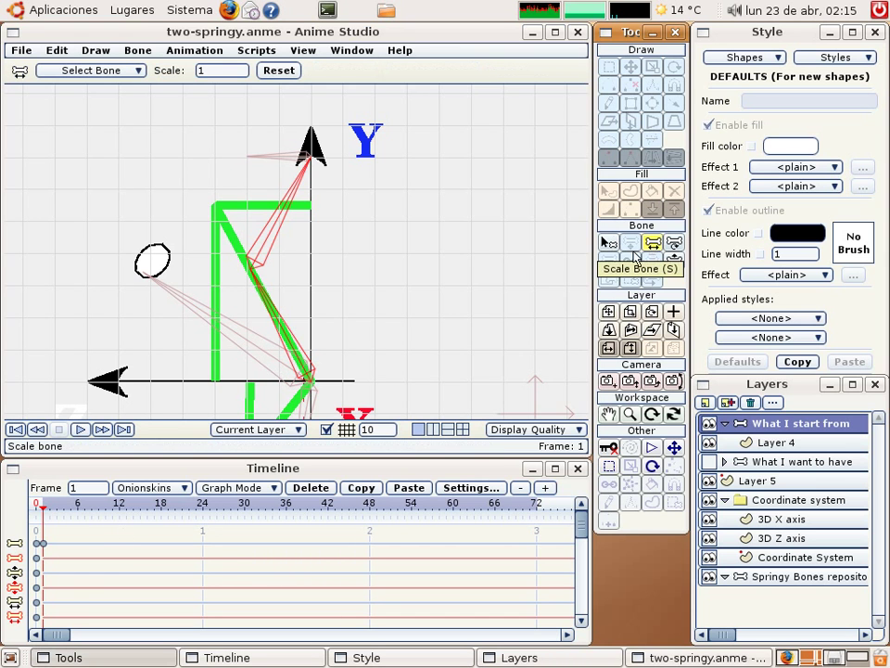
right_click_drag(347, 247, 383, 283)
scroll(380, 283, "up", 1)
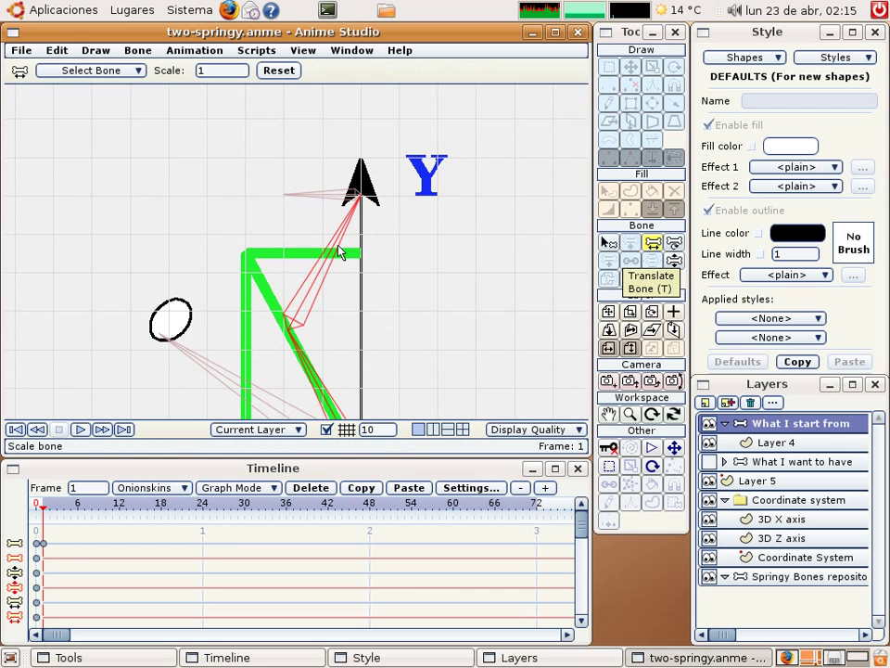
left_click_drag(336, 250, 309, 247)
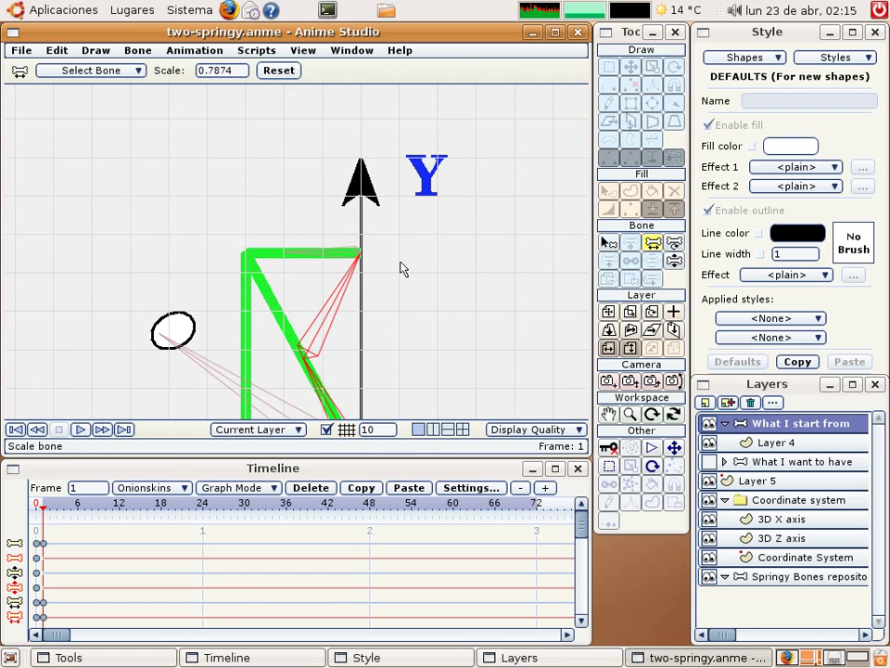
Deselect the current bone and reframe the rig with Select Points active
right_click_drag(445, 304, 427, 212)
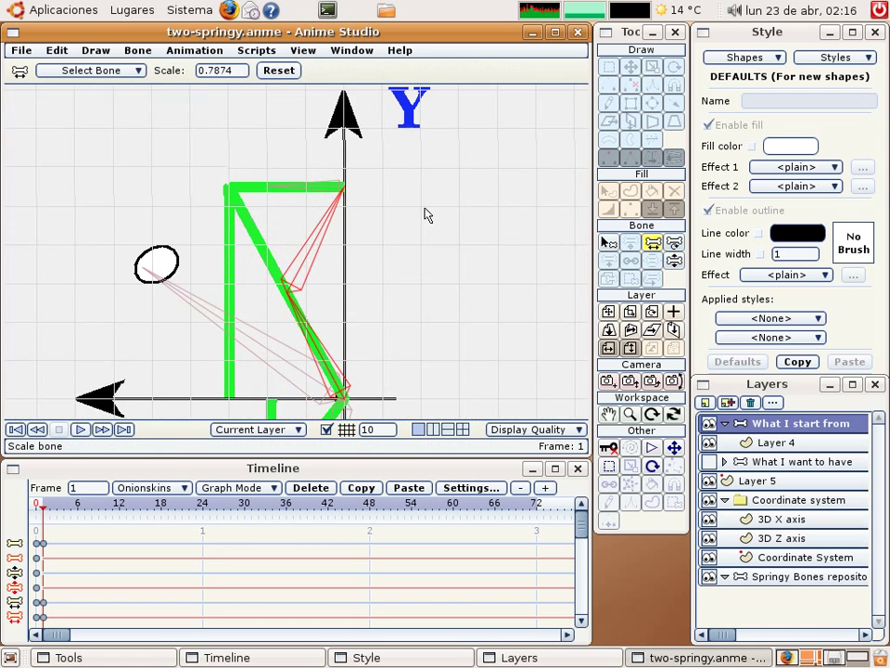
right_click_drag(395, 337, 388, 308)
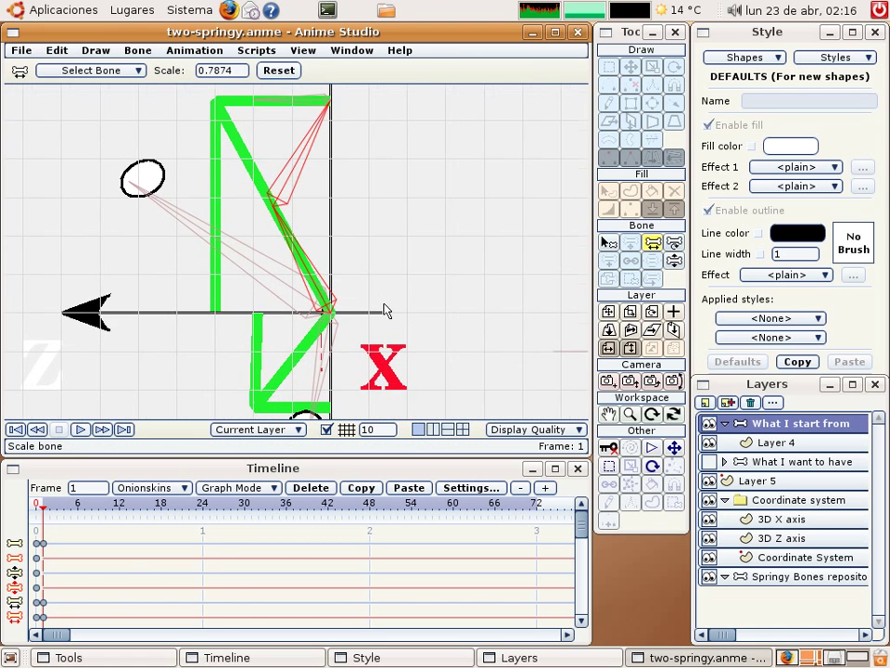
left_click(607, 242)
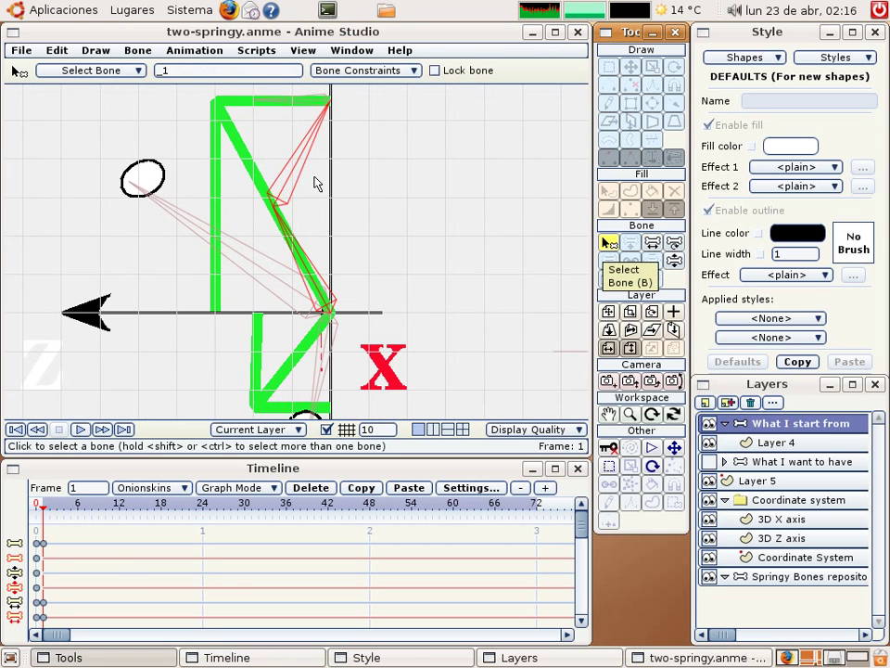
left_click(399, 237)
right_click_drag(443, 274, 378, 158)
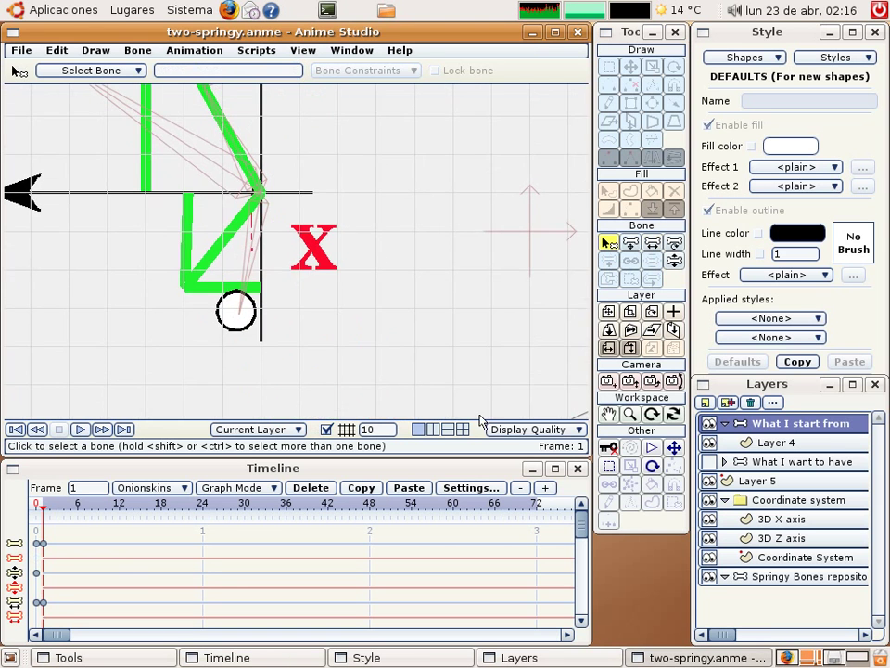
left_click(609, 466)
right_click_drag(348, 381, 418, 432)
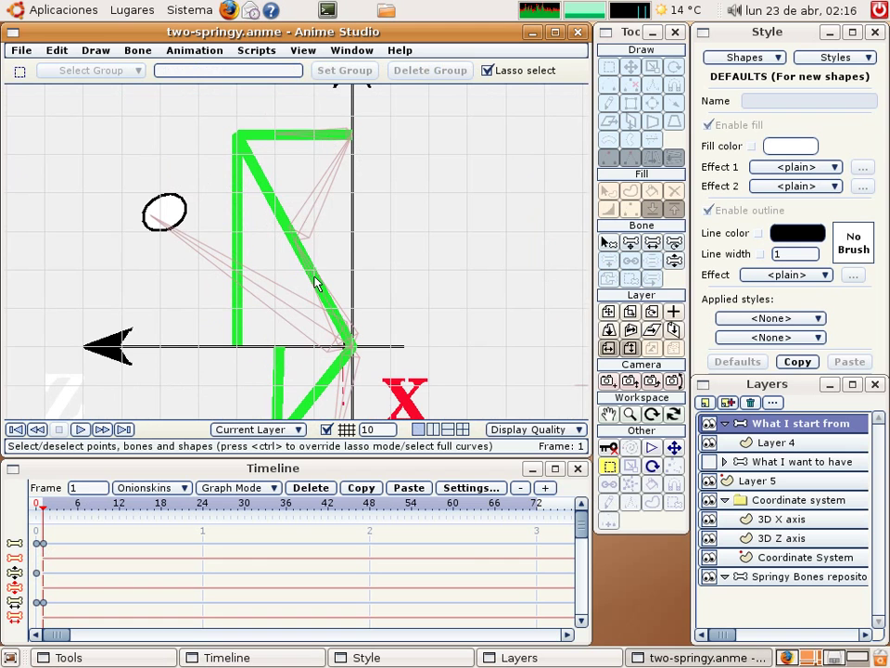
Swing the red chain's middle bone up toward the green shape's top-right corner
left_click(315, 283)
left_click_drag(313, 215, 315, 149)
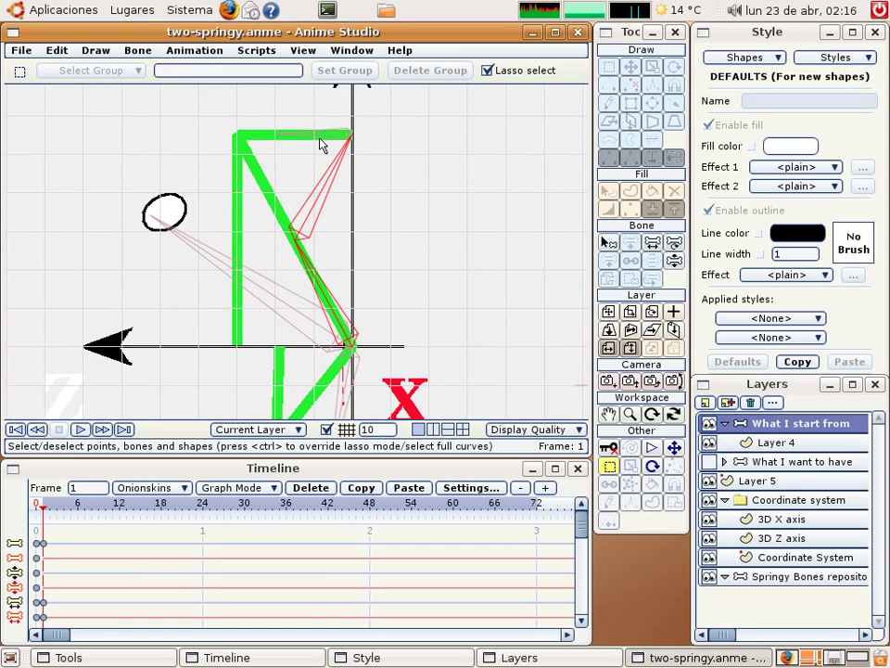
left_click(320, 144)
Copy the second row's bone angle key from frame 1 onto frame 0
left_click(675, 245)
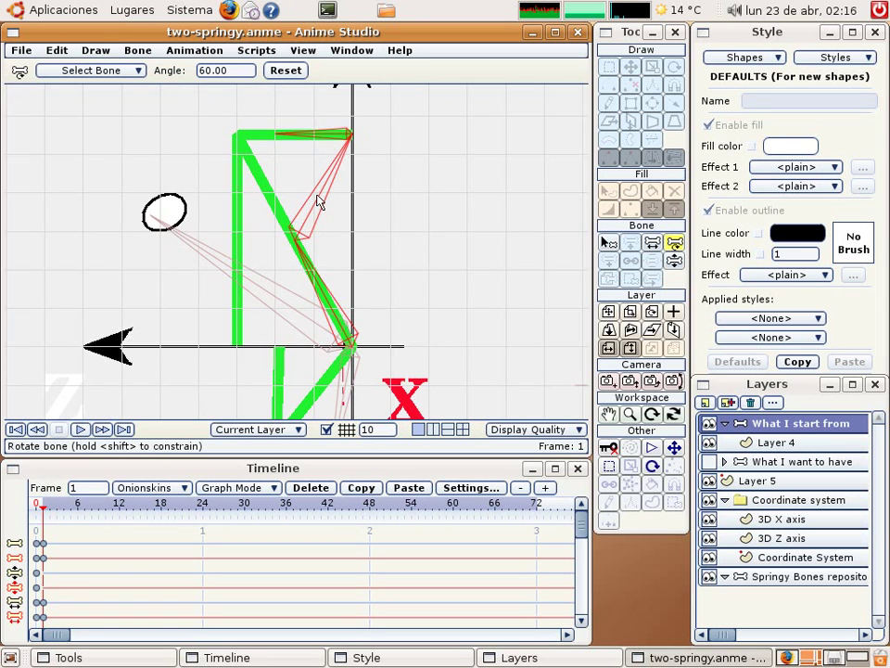
scroll(371, 279, "down", 3)
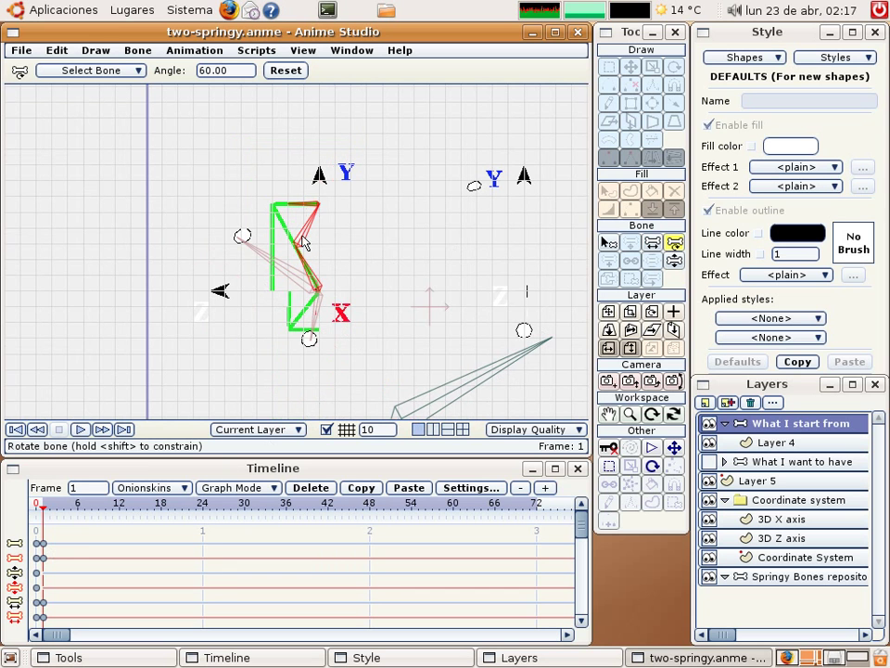
left_click(41, 558)
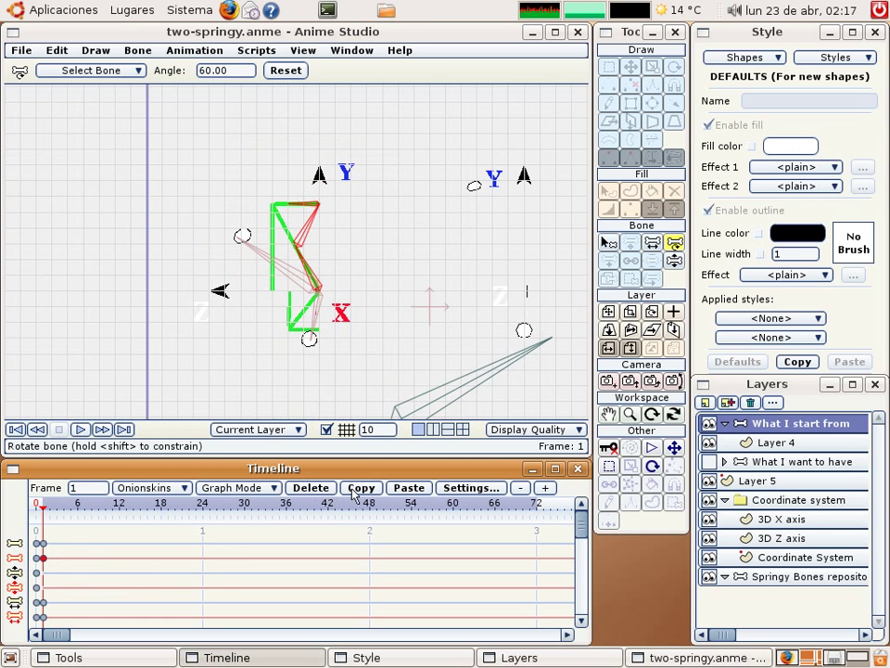
key("ctrl+Left")
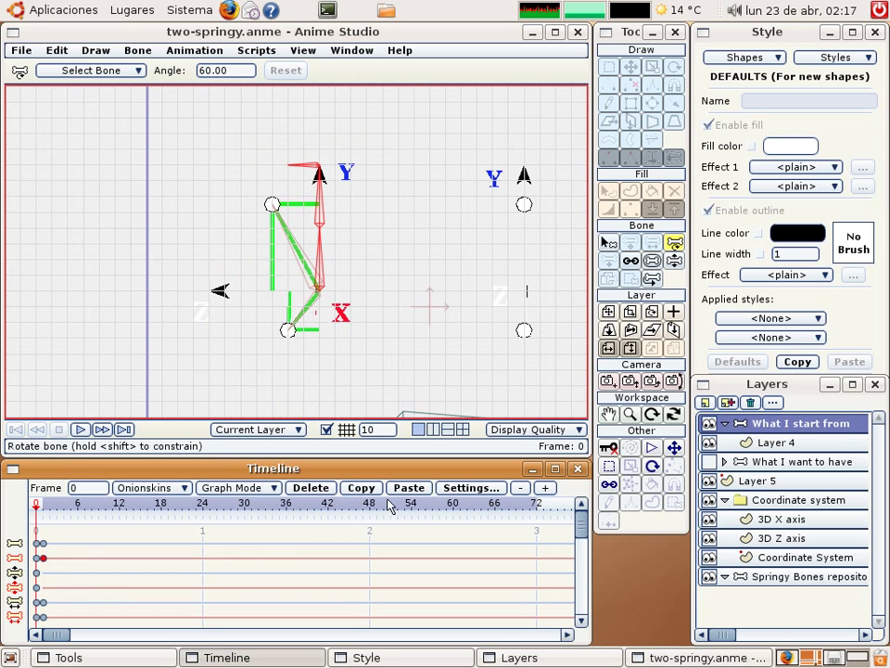
left_click(410, 491)
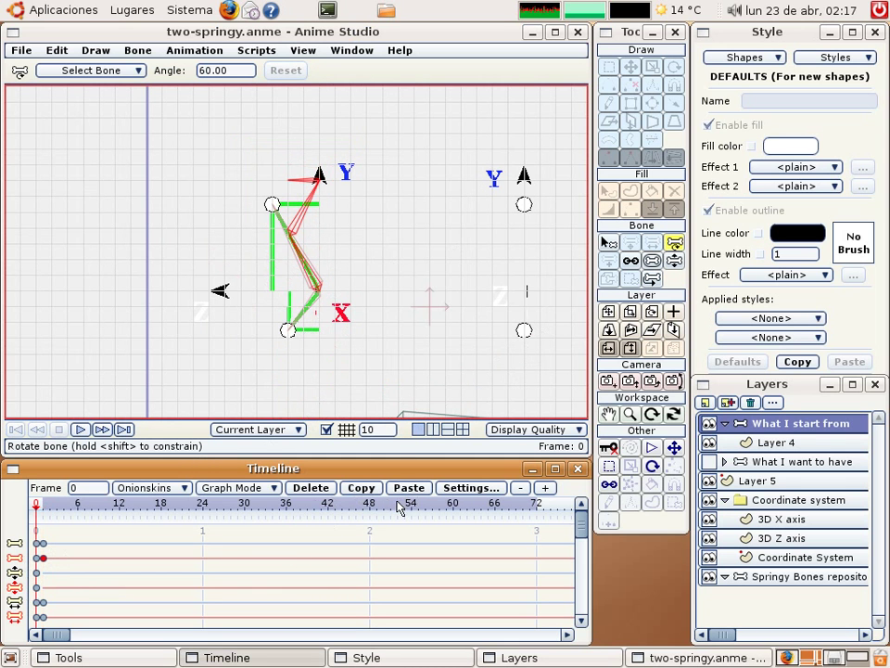
Delete the leftover keys in the top two timeline rows
scroll(421, 379, "down", 3)
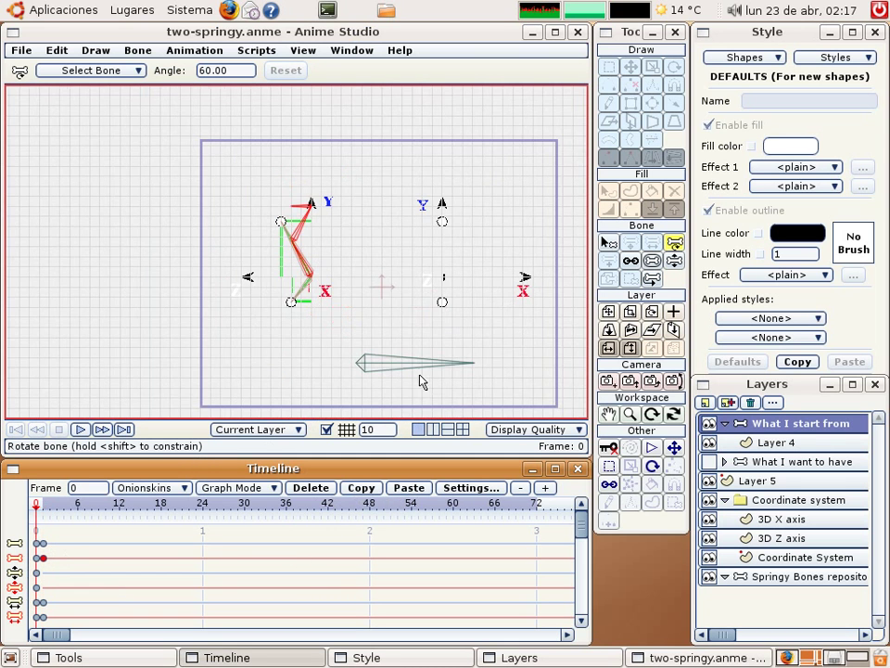
left_click(41, 543, "shift")
left_click(321, 488)
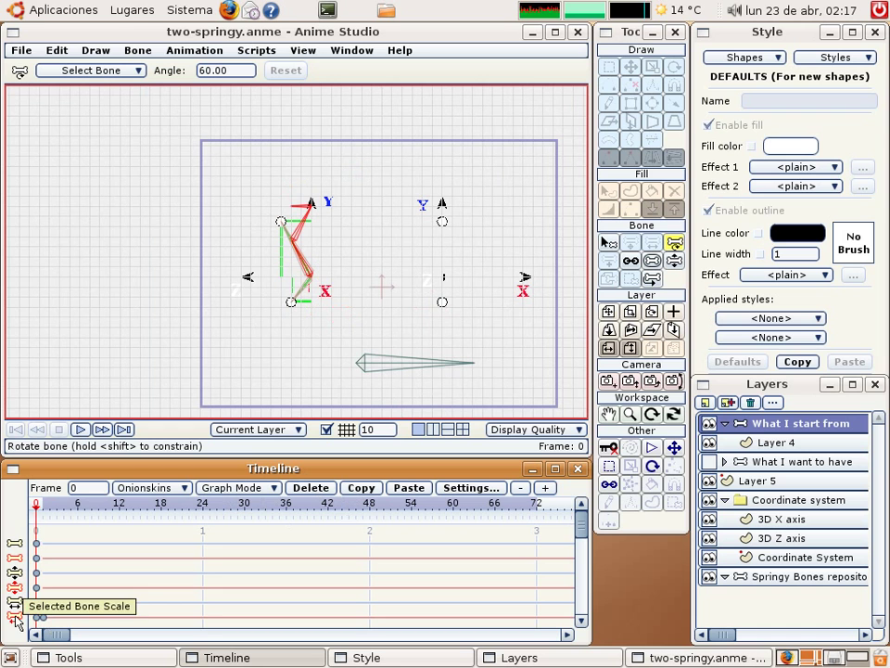
Copy the bottom row's frame-0 key, compare frames 0 and 1, then box-select keys
left_click(44, 617)
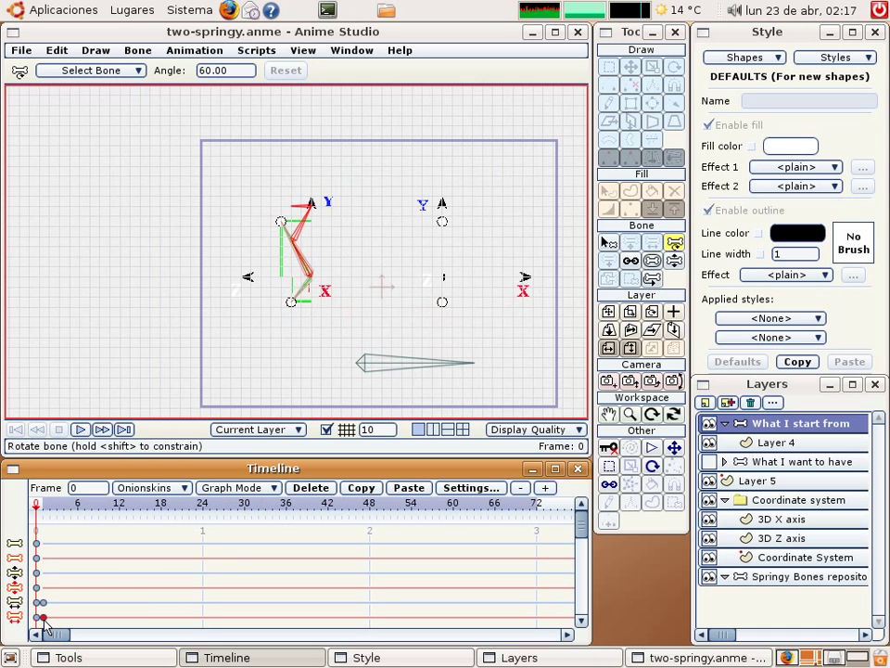
left_click(354, 492)
key("ctrl+Right")
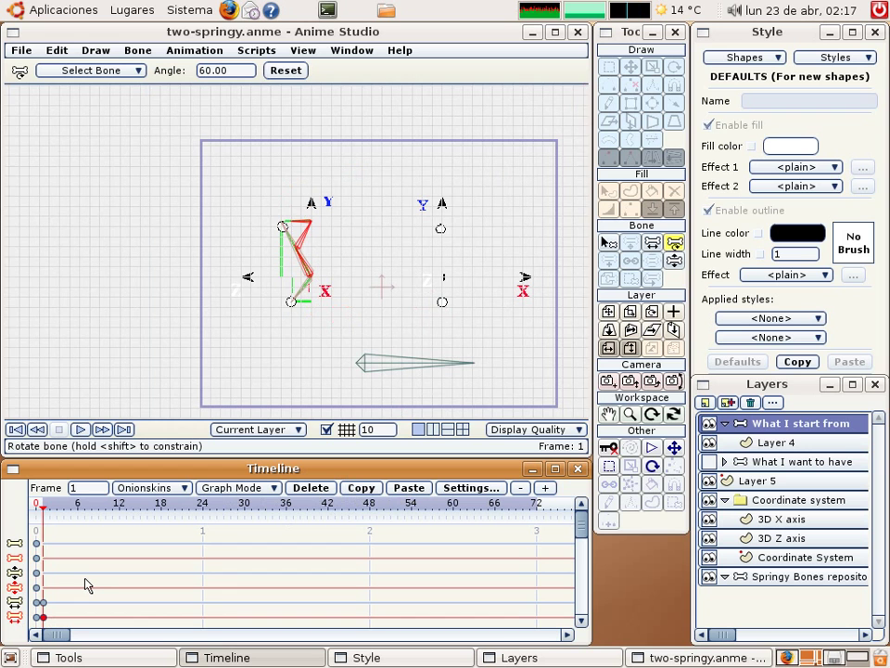
key("ctrl+Left")
key("ctrl+Right")
key("ctrl+Left")
left_click_drag(77, 588, 42, 640)
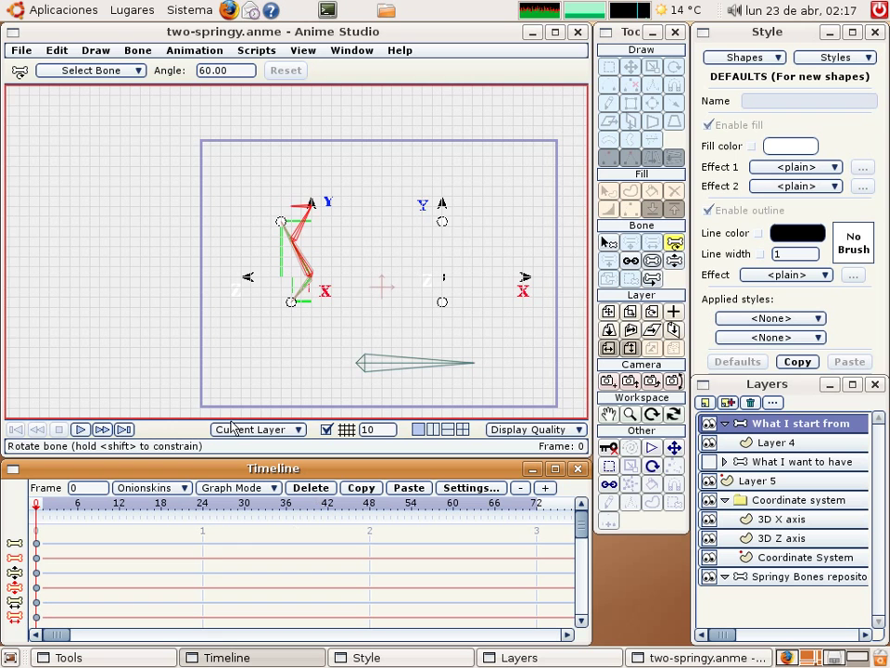
Toggle repeatedly between frames 0 and 1 to compare poses, ending on frame 0
key("ctrl+Right")
key("ctrl+Left")
key("ctrl+Right")
key("ctrl+Left")
key("ctrl+Right")
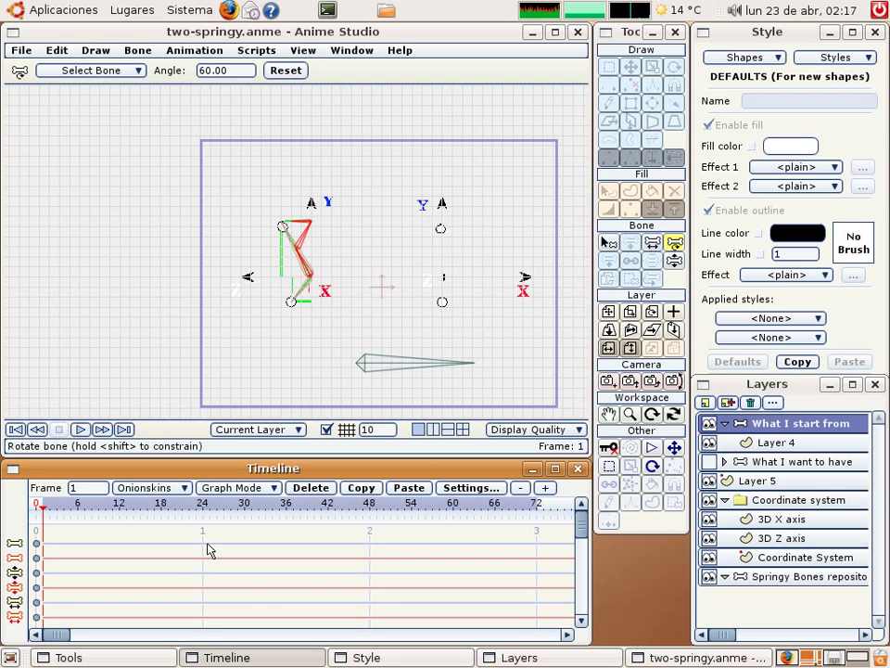
key("ctrl+Left")
key("ctrl+Right")
key("ctrl+Left")
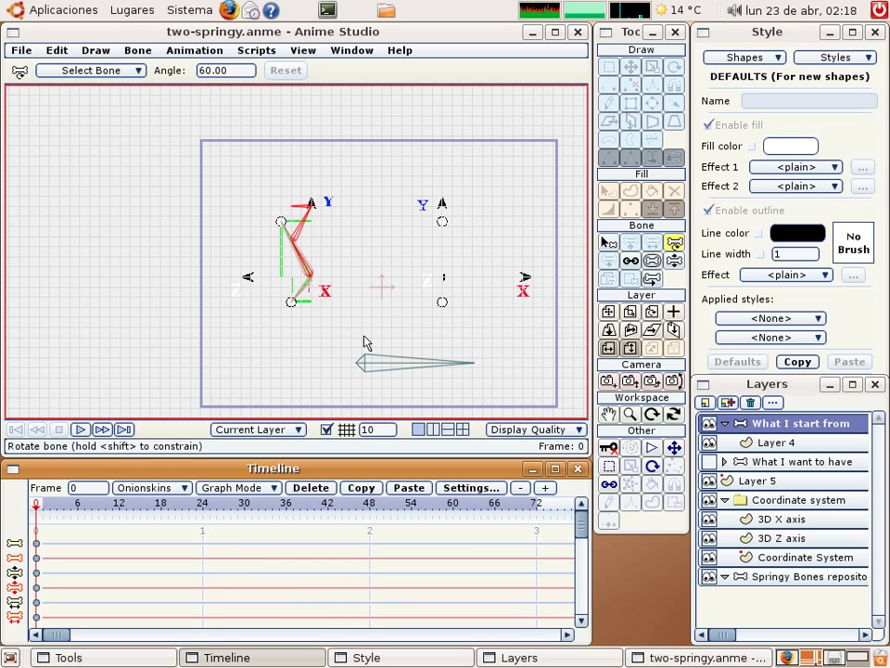
Translate the small red bone from the centre to beside the right X-axis marker, about X 1.33
scroll(367, 332, "up", 2)
scroll(369, 330, "up", 2)
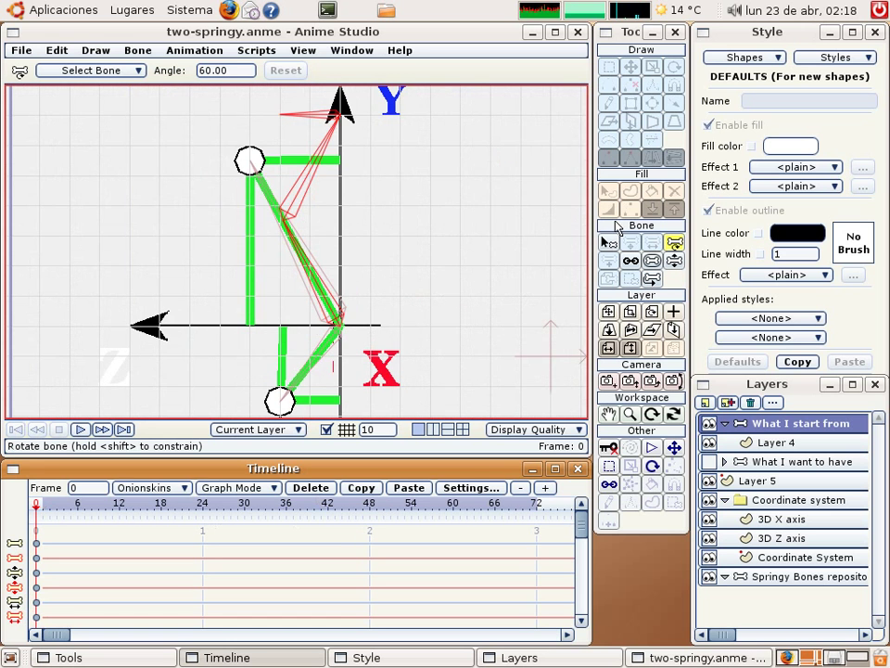
left_click(609, 242)
right_click_drag(504, 288, 352, 198)
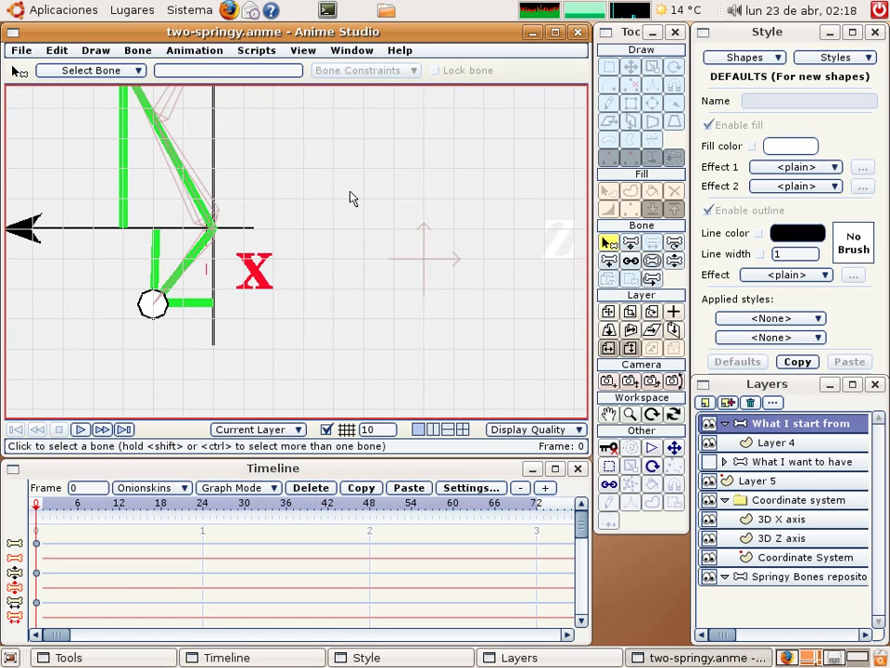
left_click(212, 208)
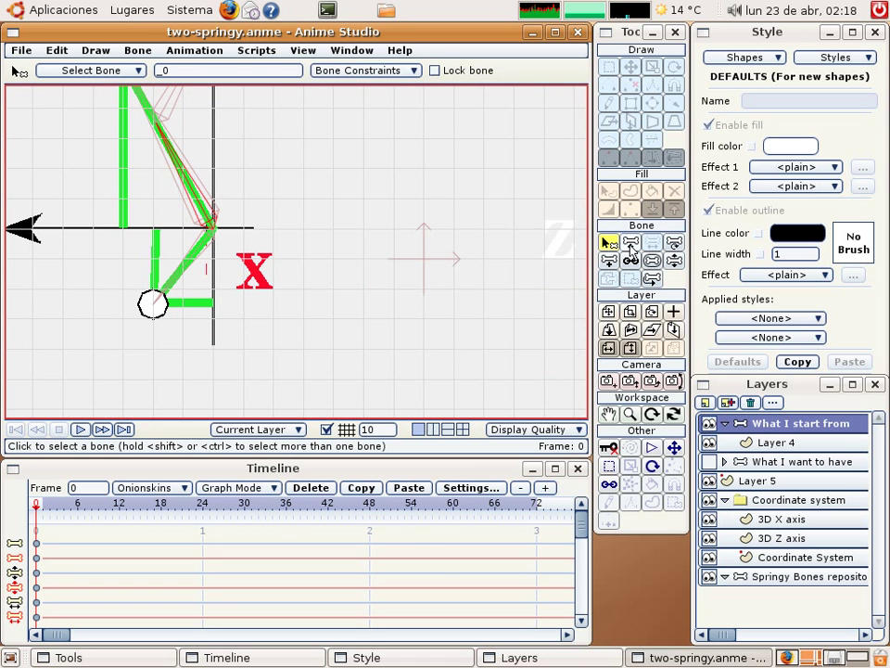
key("t")
left_click(206, 216)
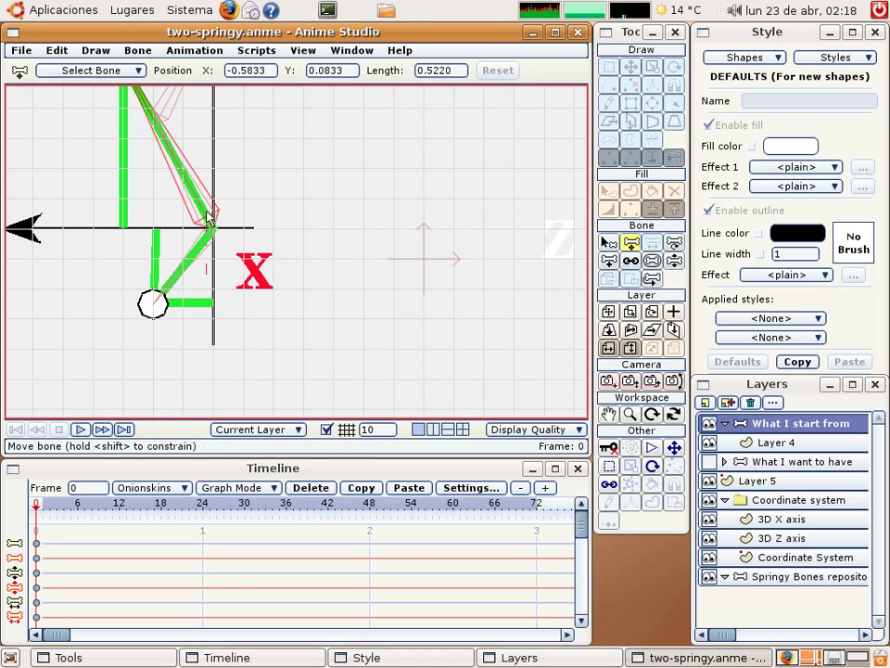
left_click(520, 247)
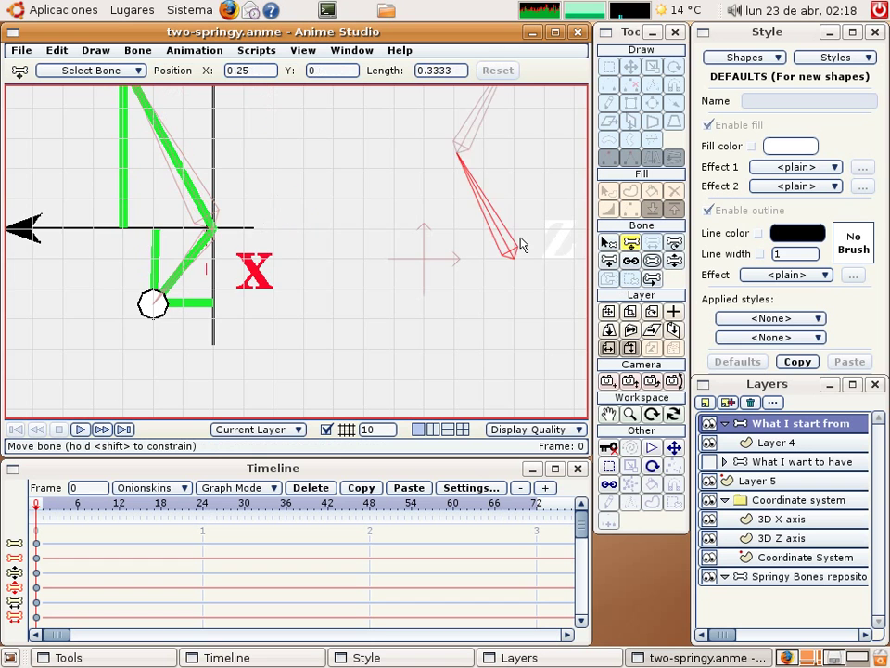
scroll(375, 297, "down", 3)
right_click_drag(374, 296, 341, 289)
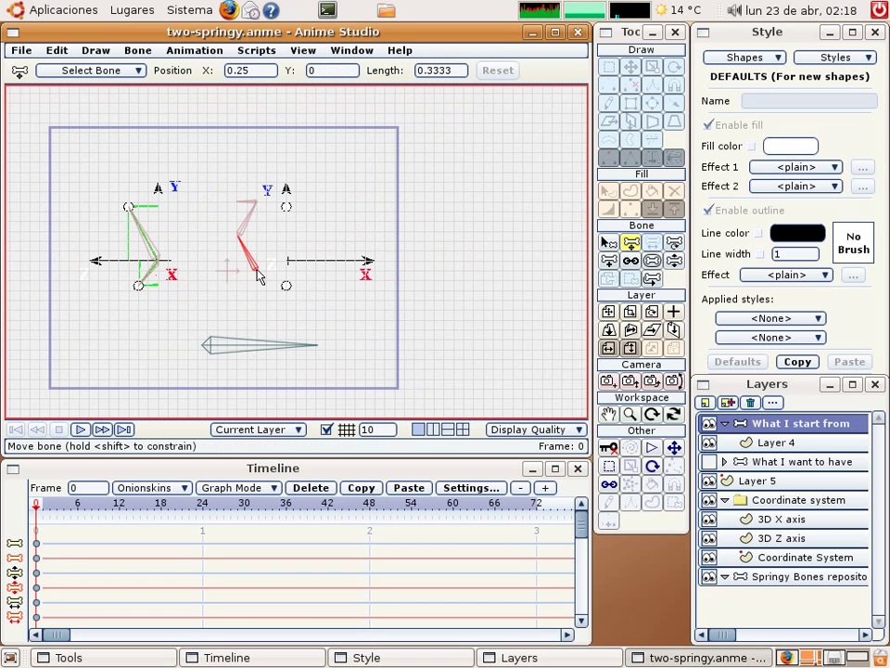
left_click_drag(258, 276, 388, 266)
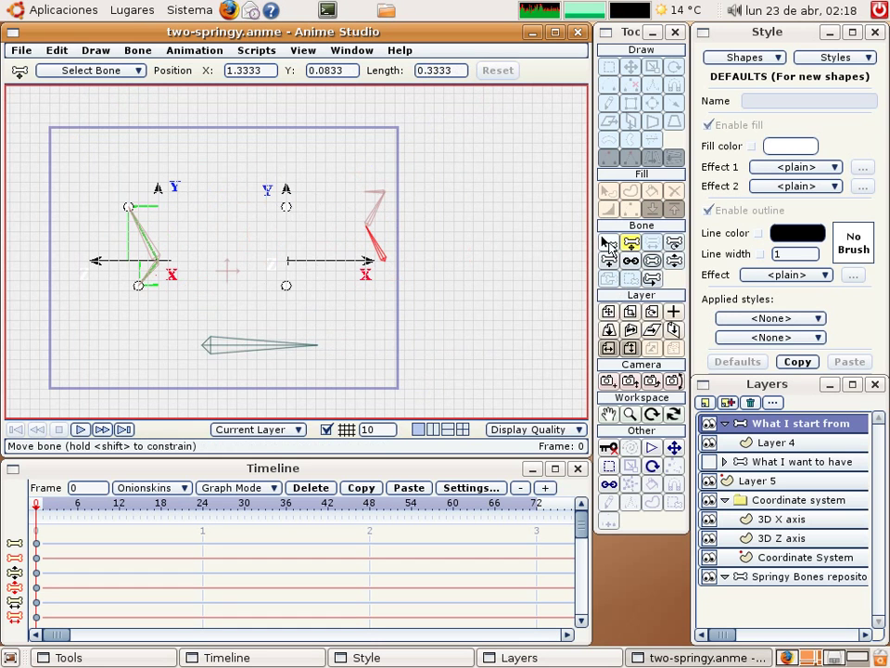
Draw a small new bone inside the upper centre circle
left_click(608, 242)
left_click(609, 261)
scroll(281, 257, "up", 3)
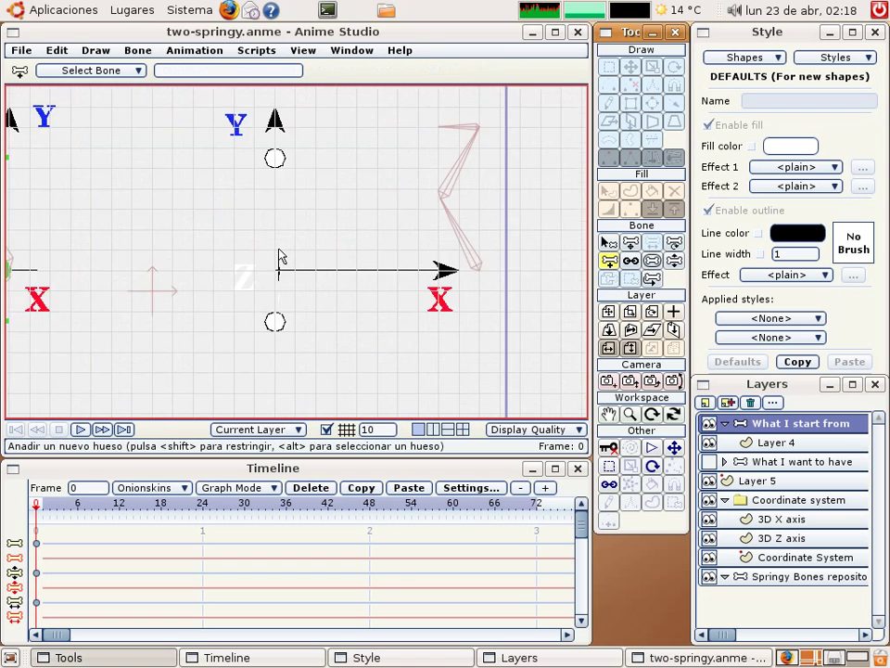
right_click_drag(311, 267, 333, 341)
scroll(333, 341, "up", 4)
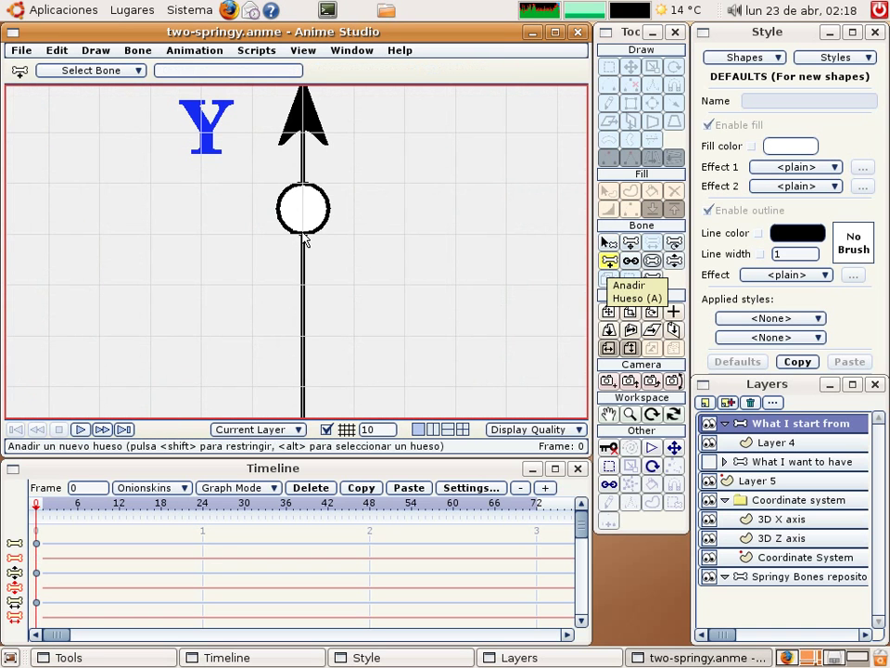
left_click_drag(304, 238, 309, 198)
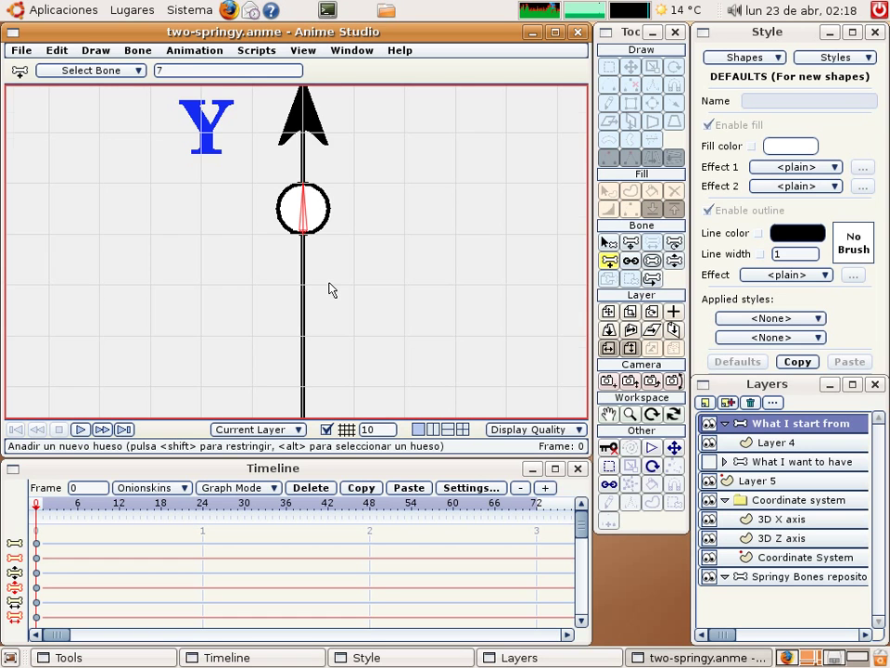
scroll(332, 290, "down", 4)
Reparent the new bone to the top bone of the right-hand red chain
left_click(631, 262)
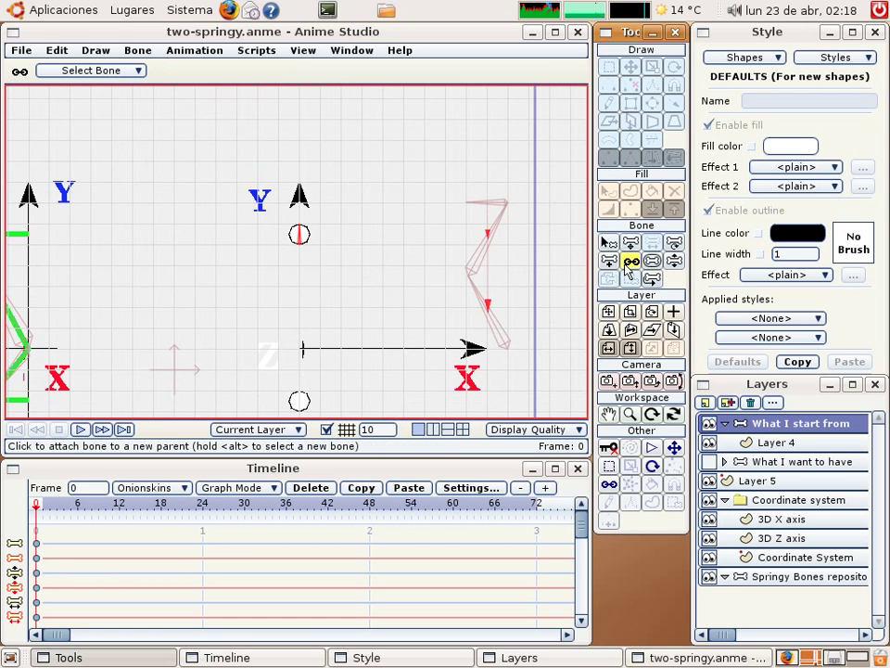
left_click(492, 206)
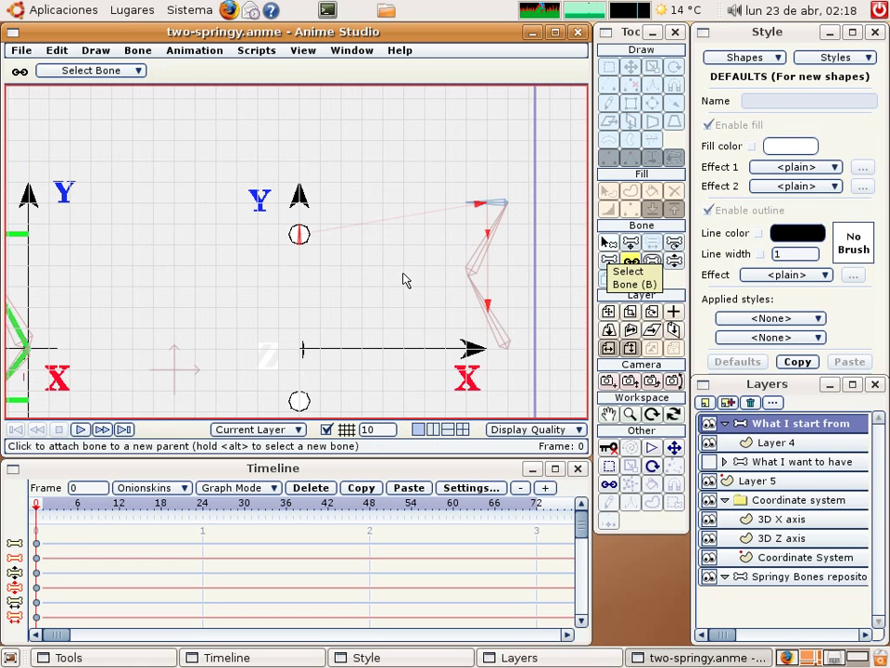
scroll(405, 279, "down", 2)
scroll(403, 279, "down", 1)
scroll(412, 282, "down", 1)
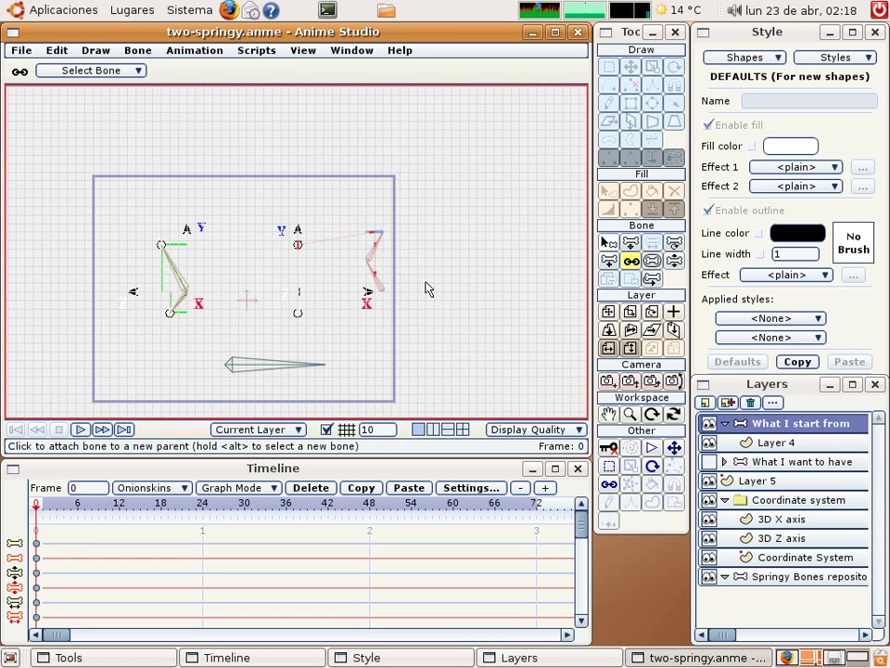
left_click(674, 260)
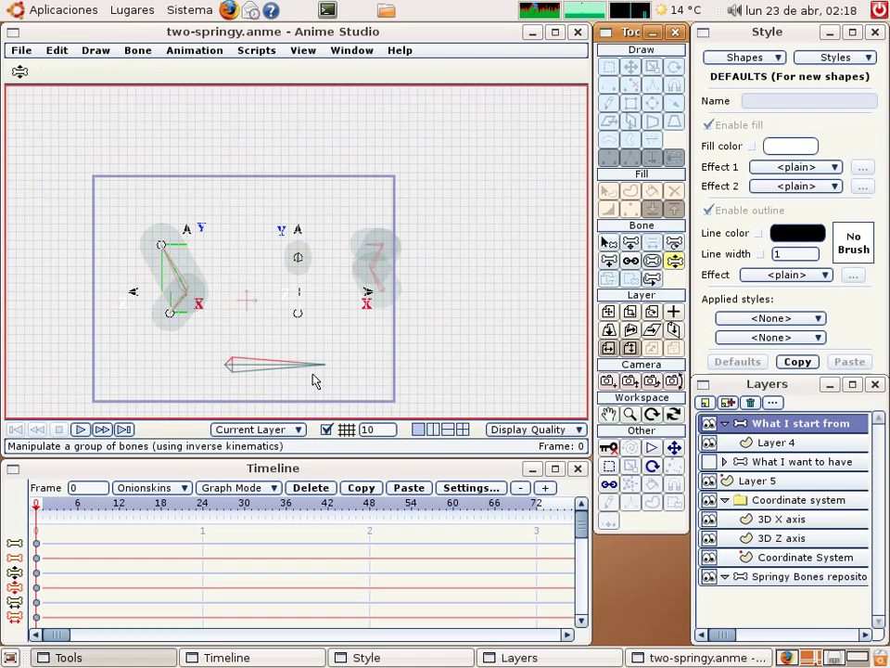
mouse_move(314, 380)
left_mouse_down()
mouse_move(336, 403)
mouse_move(296, 315)
left_mouse_up()
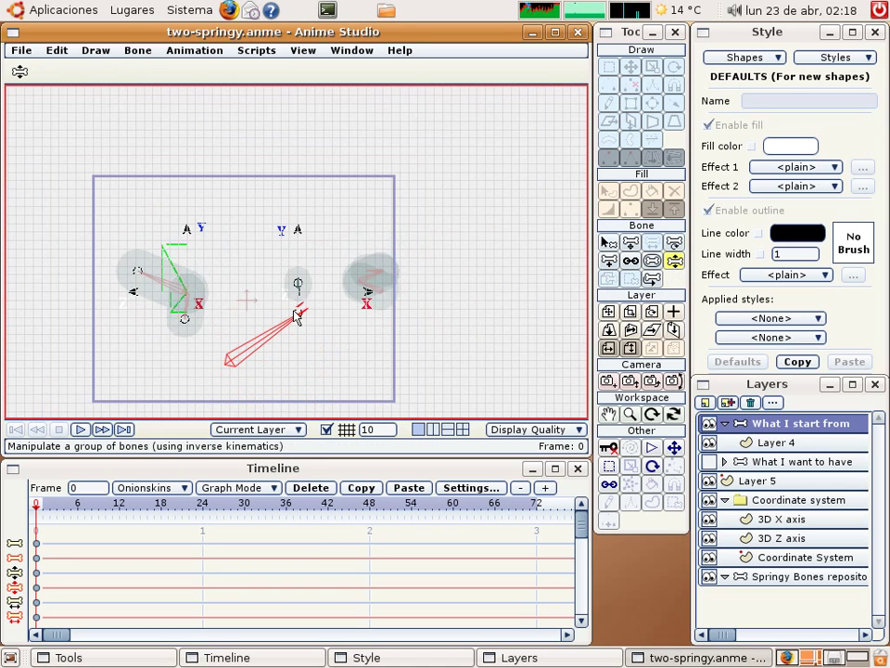
left_click_drag(296, 315, 314, 373)
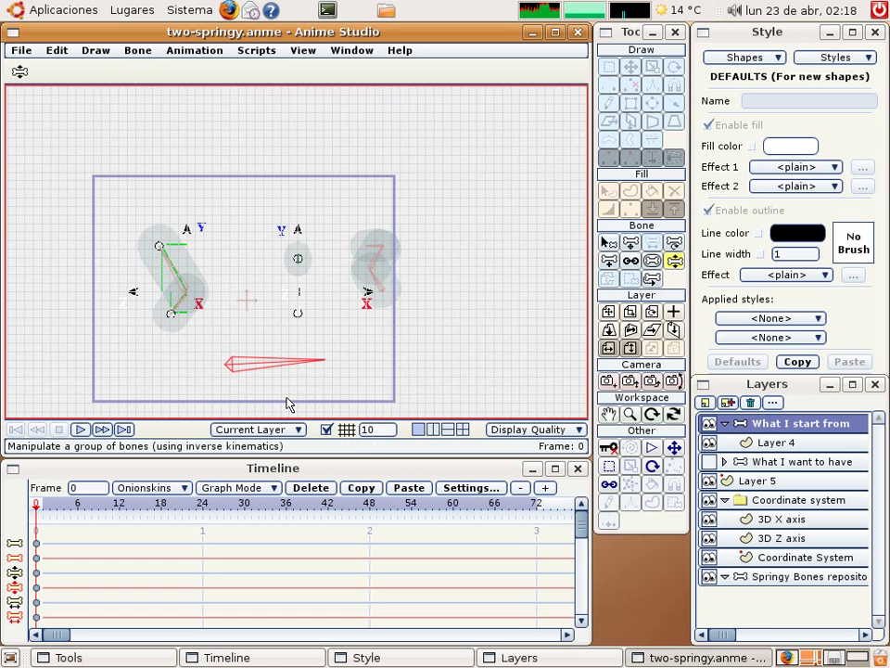
Zoom in on the new centre bone beside the right chain and activate Offset Bone
left_click(609, 243)
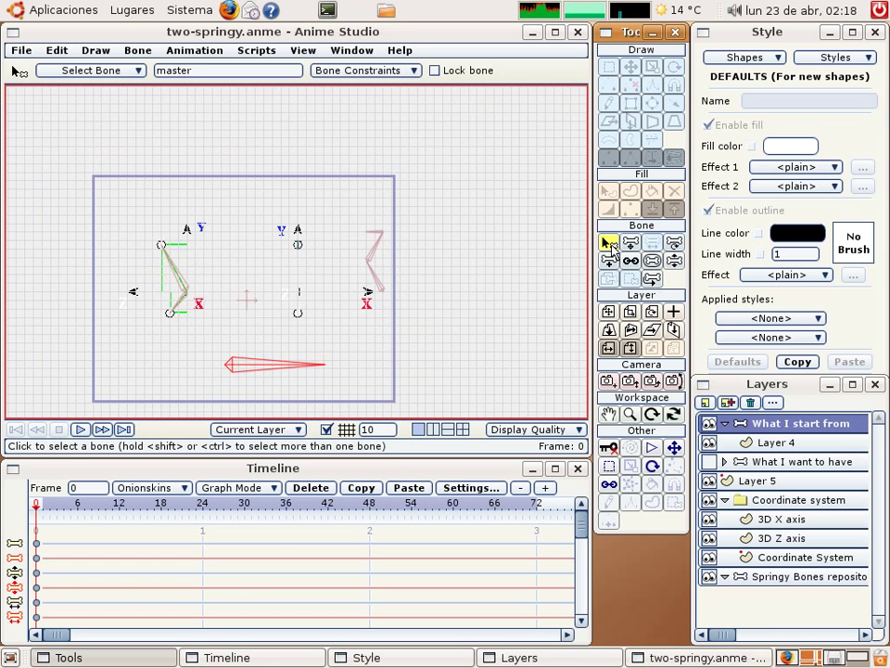
scroll(398, 328, "up", 3)
scroll(398, 328, "up", 3)
scroll(398, 328, "up", 1)
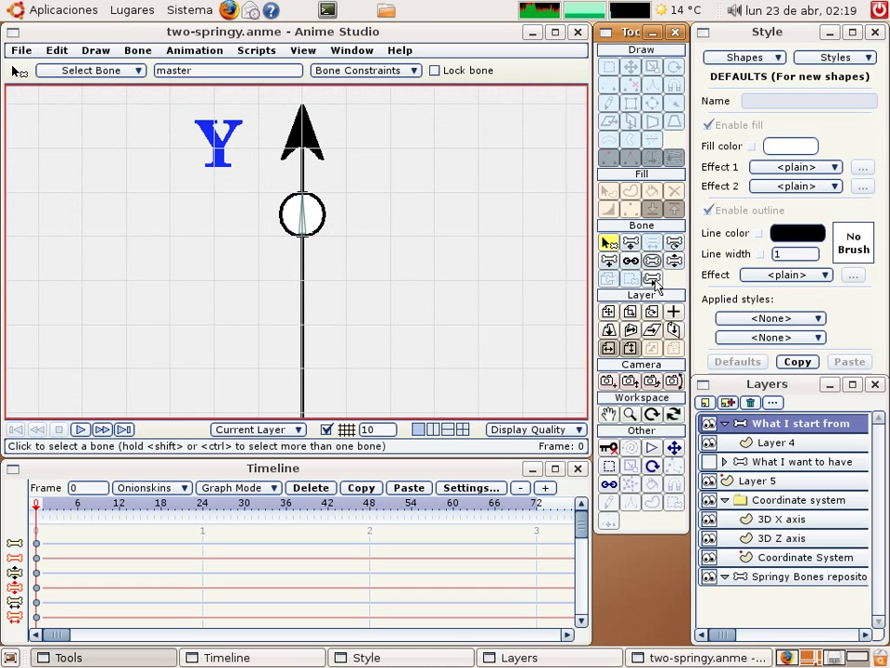
right_click_drag(497, 255, 313, 243)
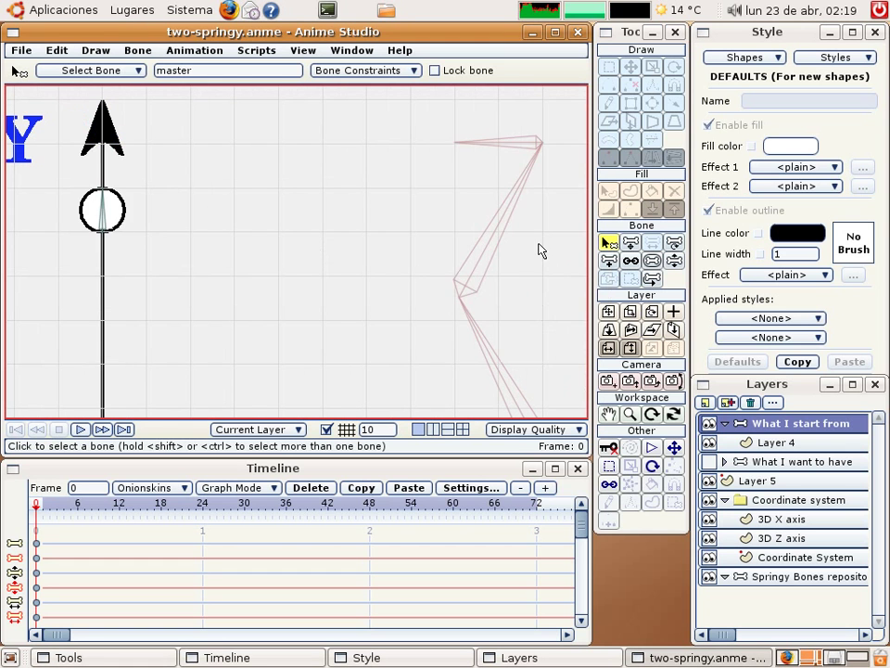
left_click(673, 260)
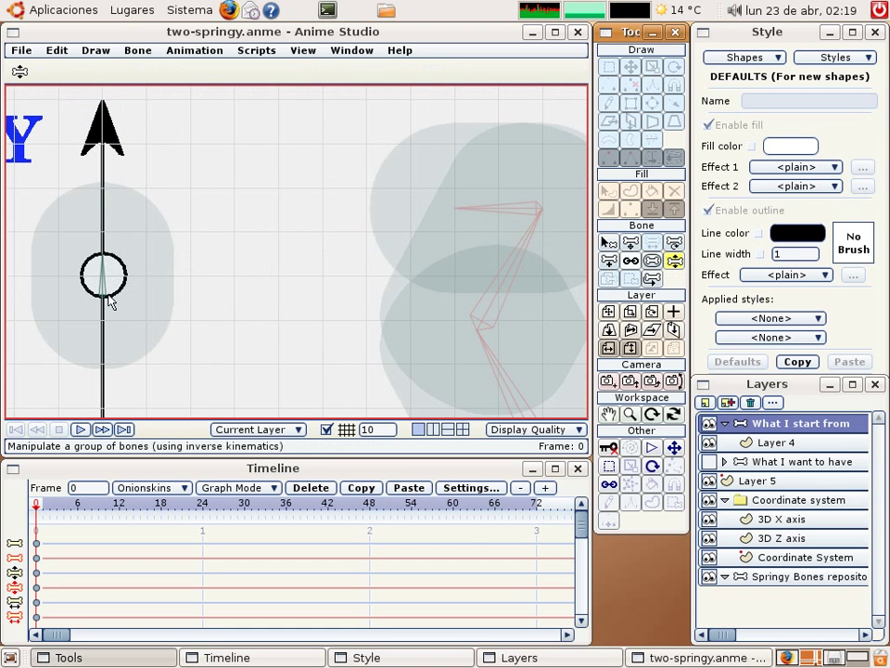
left_click(652, 281)
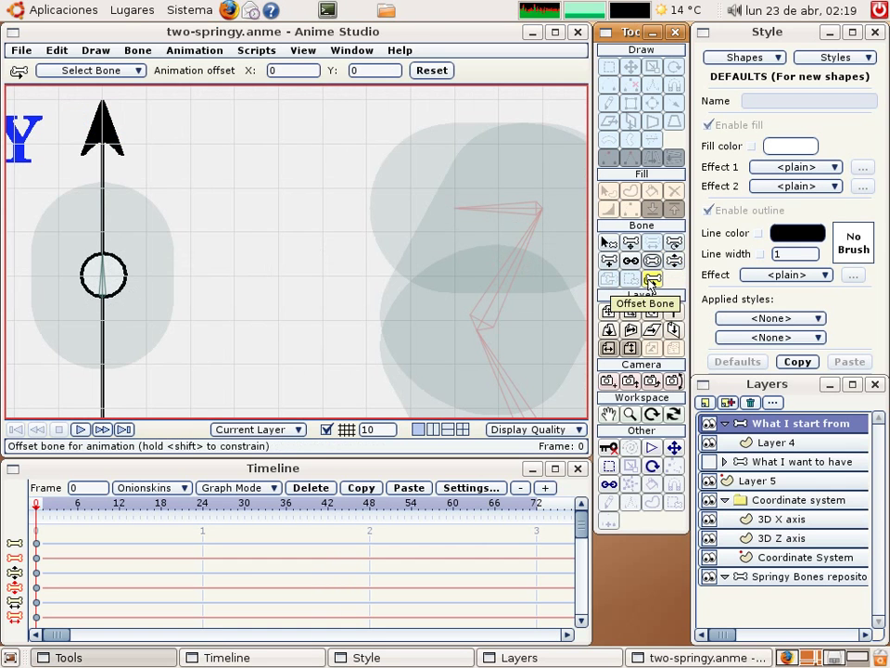
Try an upward offset on the new centre bone, zoom in on its circle, then reset the offset to zero
left_click(105, 295)
left_click_drag(104, 295, 107, 239)
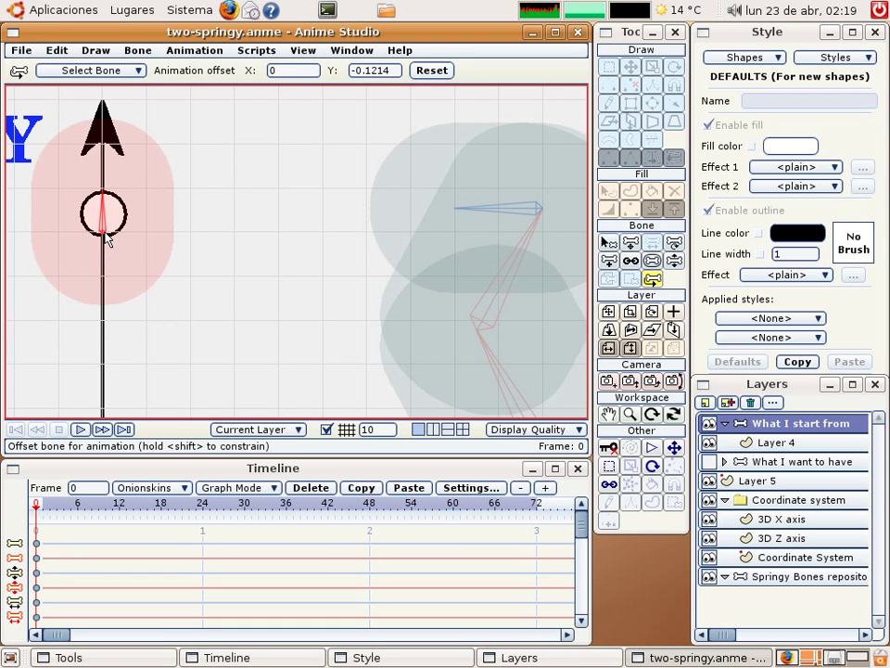
scroll(107, 239, "up", 3)
right_click_drag(198, 249, 447, 328)
scroll(251, 314, "up", 1)
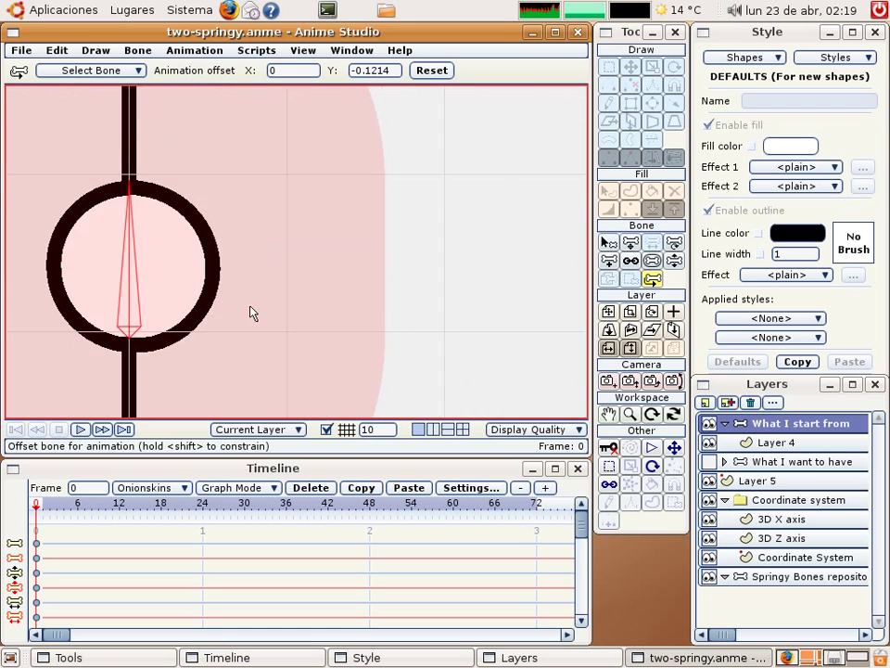
right_click_drag(251, 313, 318, 310)
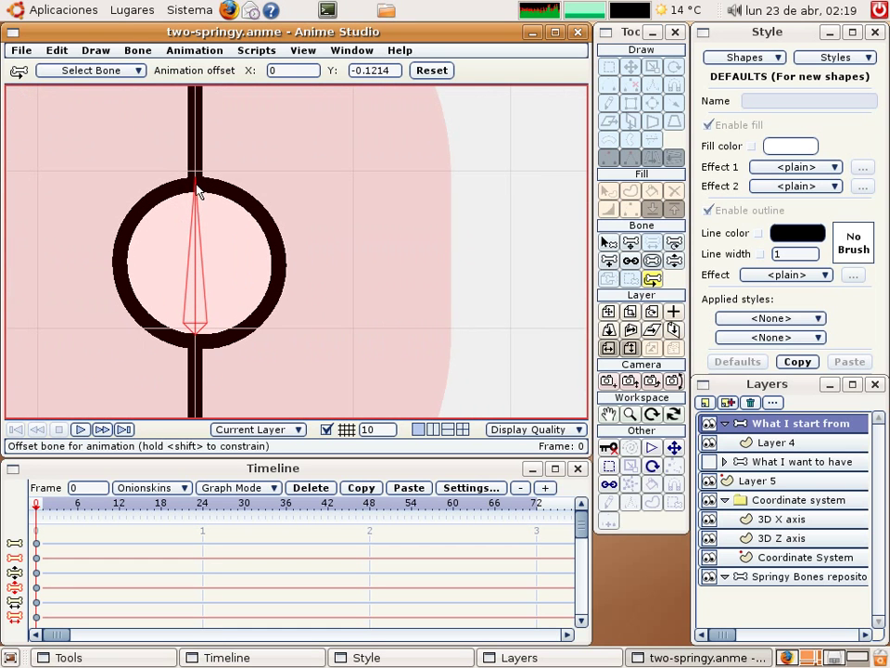
scroll(190, 338, "up", 2)
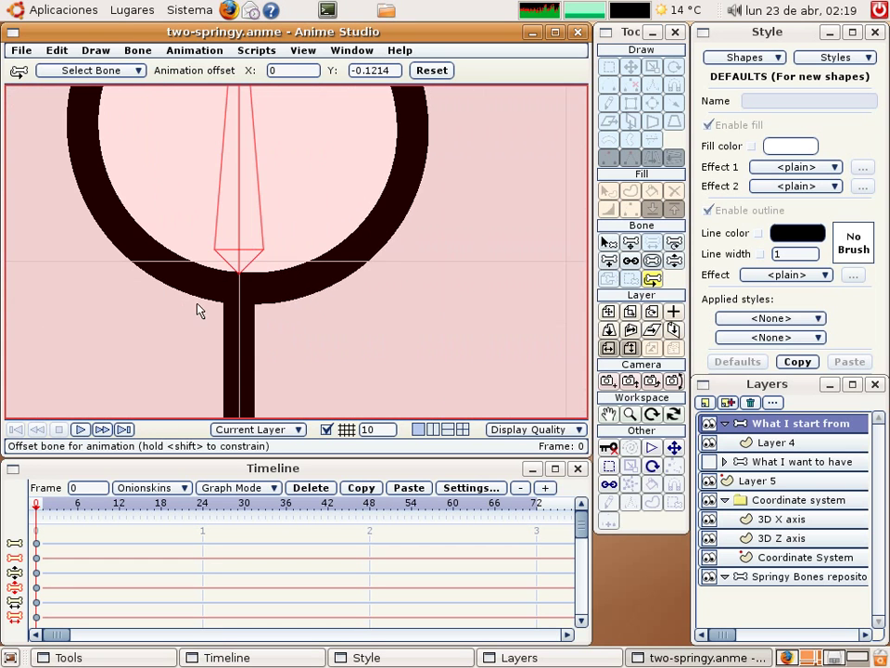
key("ctrl+r")
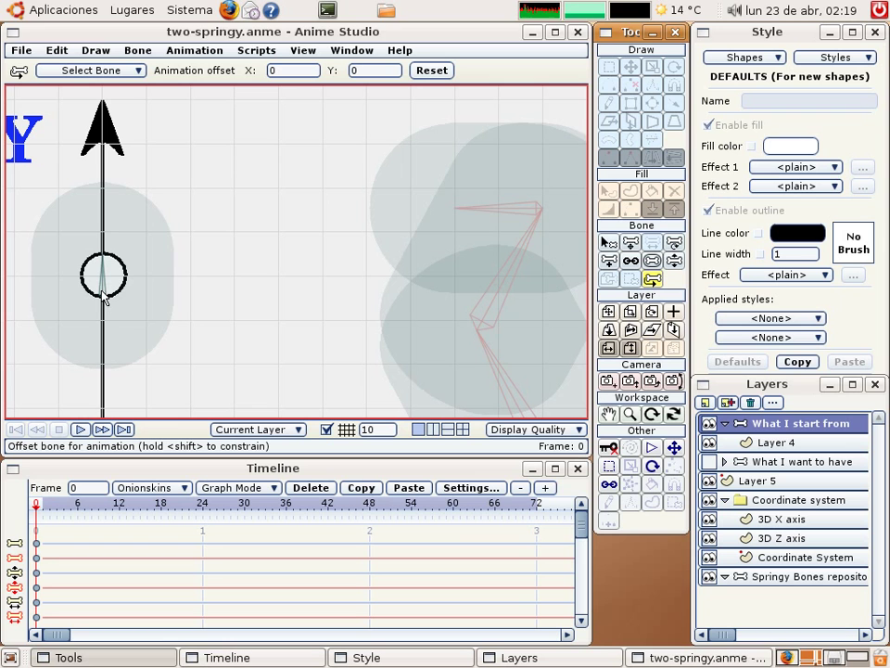
Offset the bone so its circle centres on the vertical bars, about Y -0.1253, with the grid back on
left_click_drag(105, 294, 107, 239)
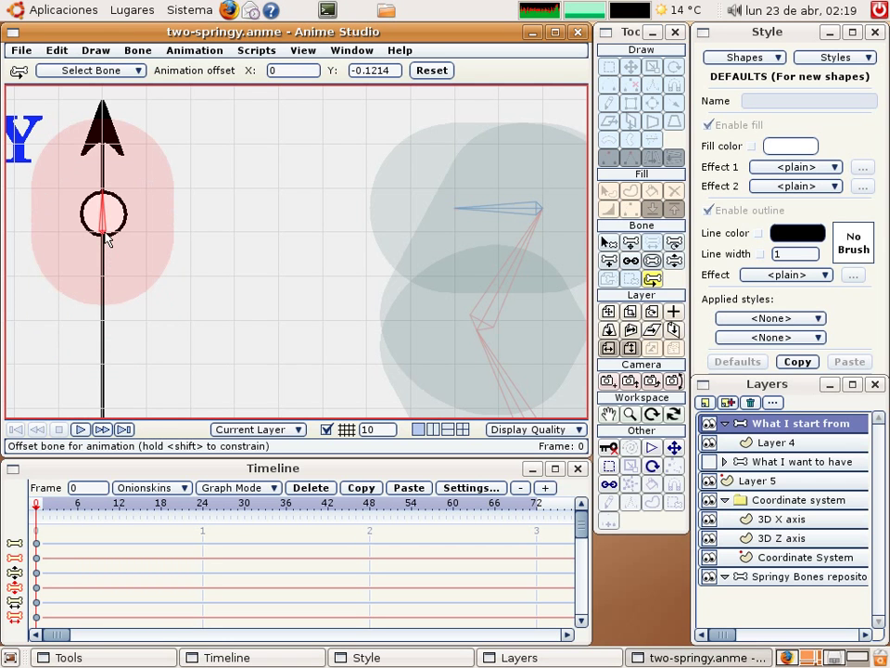
scroll(108, 238, "up", 2)
scroll(449, 326, "up", 2)
scroll(407, 331, "up", 2)
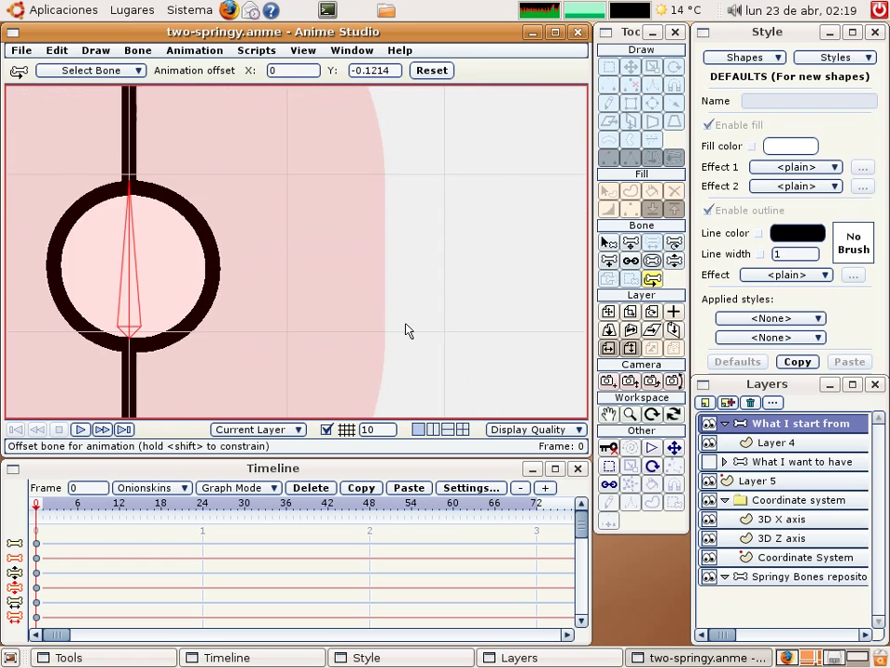
scroll(320, 309, "up", 1)
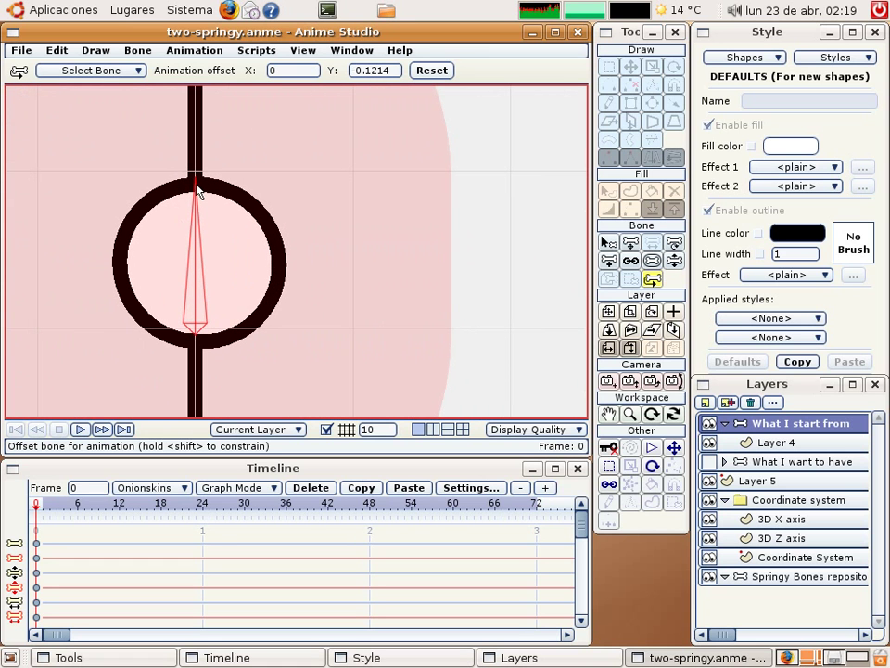
scroll(187, 337, "up", 2)
scroll(198, 330, "down", 1)
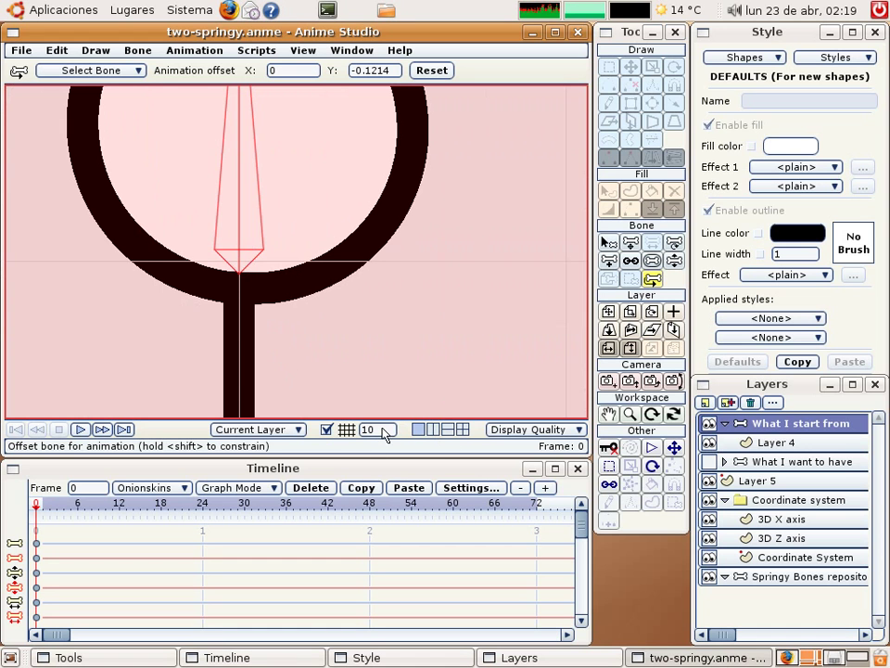
left_click(325, 429)
right_click_drag(297, 321, 310, 436)
scroll(320, 412, "down", 4)
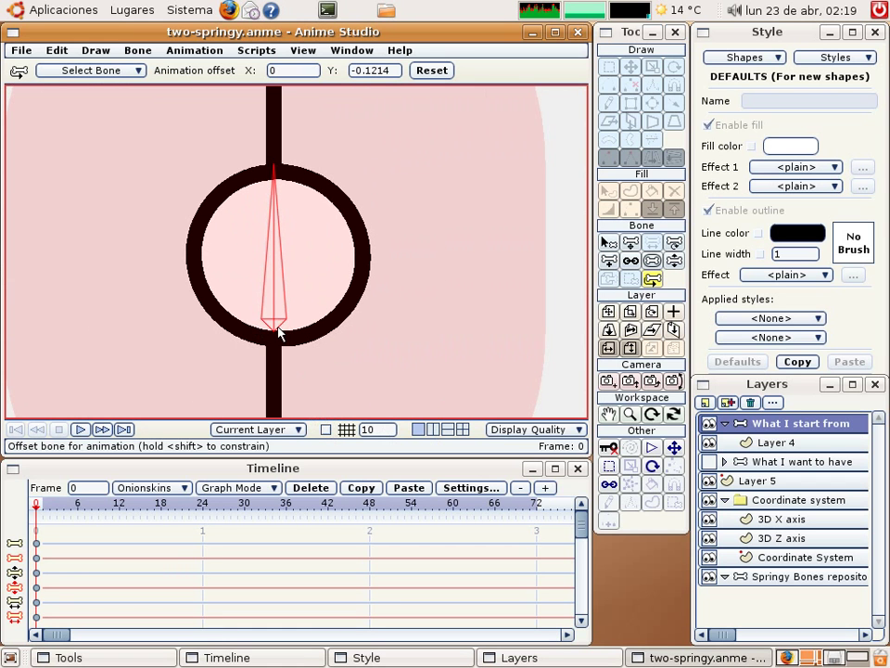
left_click_drag(277, 334, 277, 326)
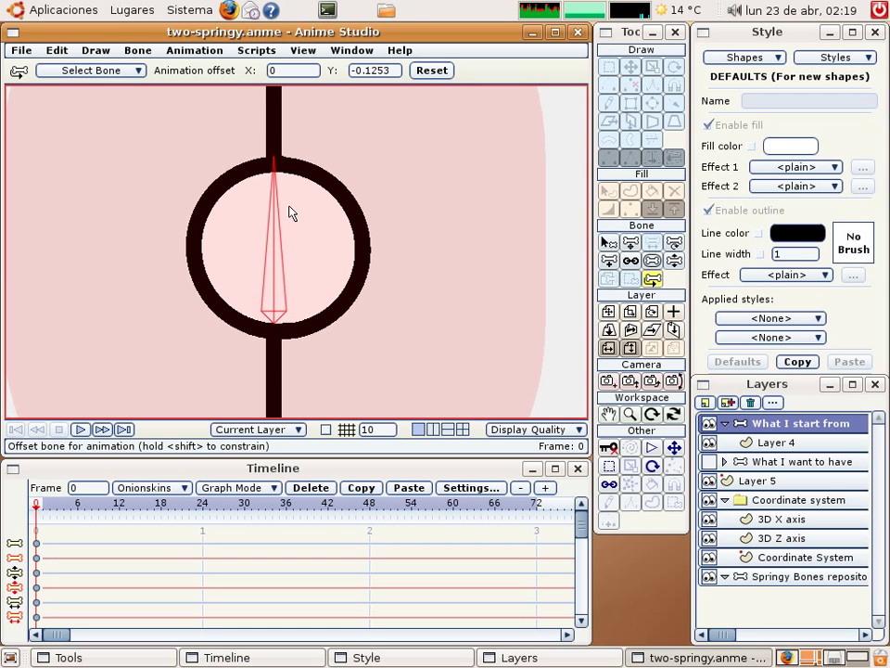
left_click(325, 430)
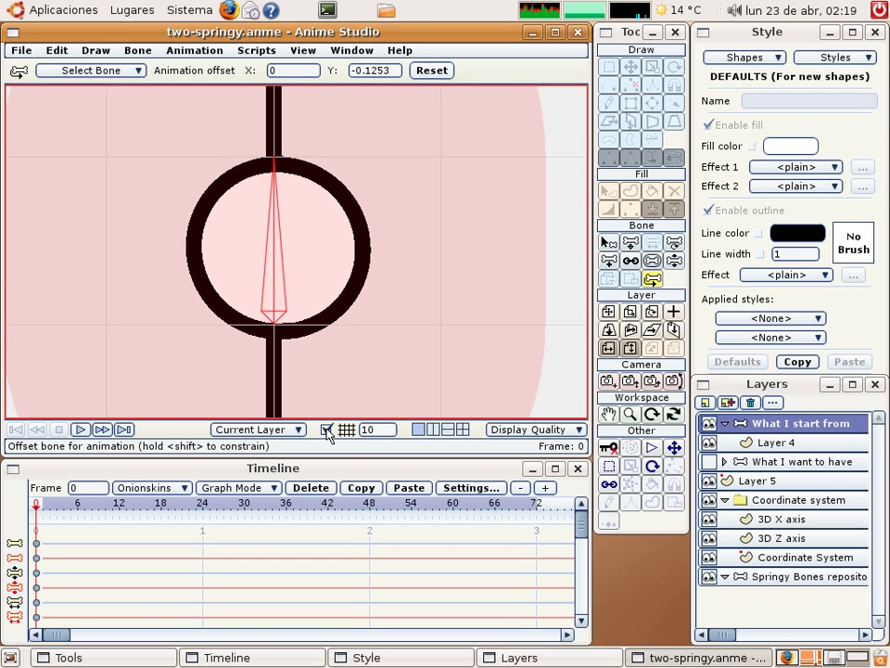
scroll(342, 358, "down", 5)
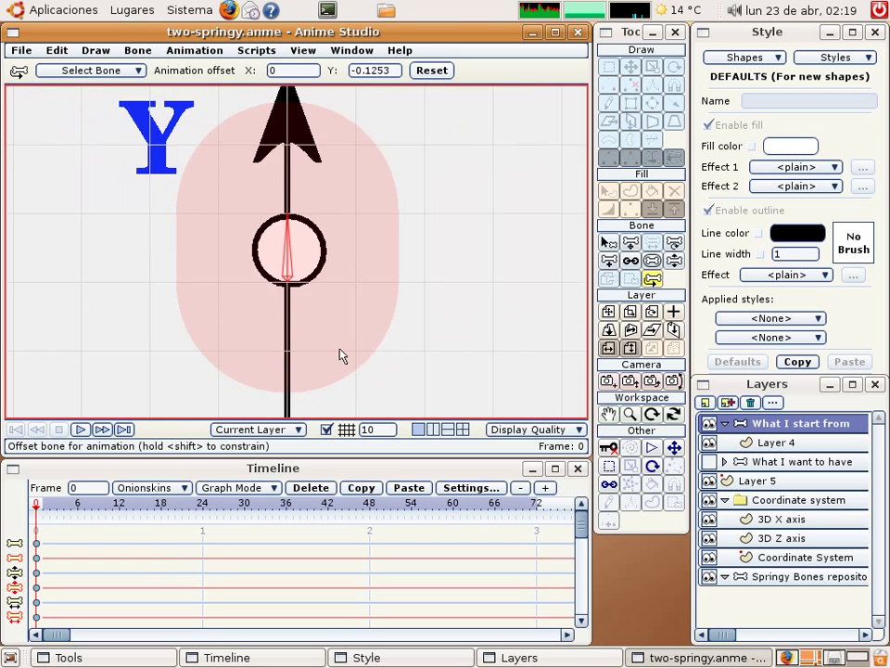
scroll(342, 358, "down", 2)
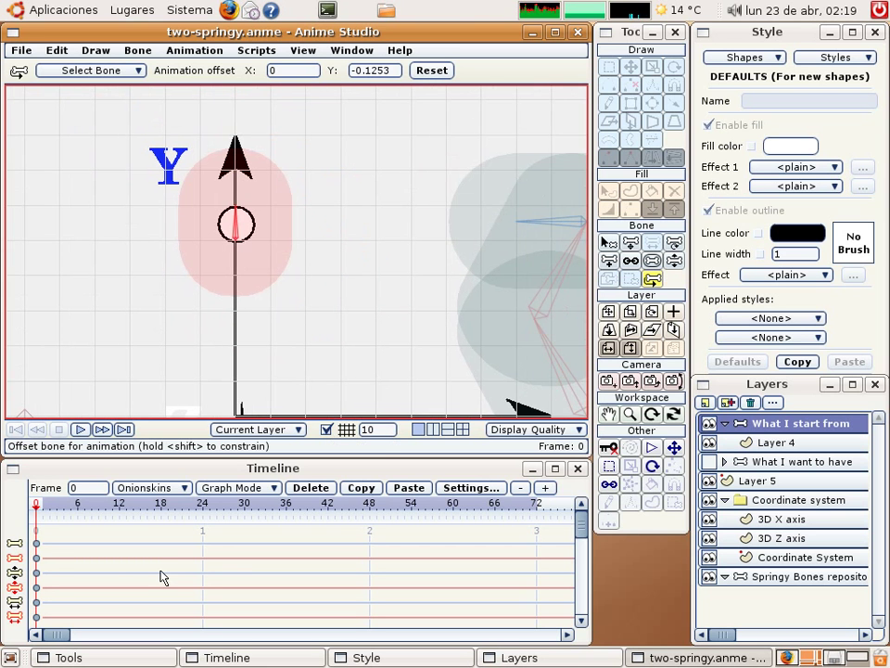
Compare the rig's pose between frames 0 and 1 before changing bone strength
key("z")
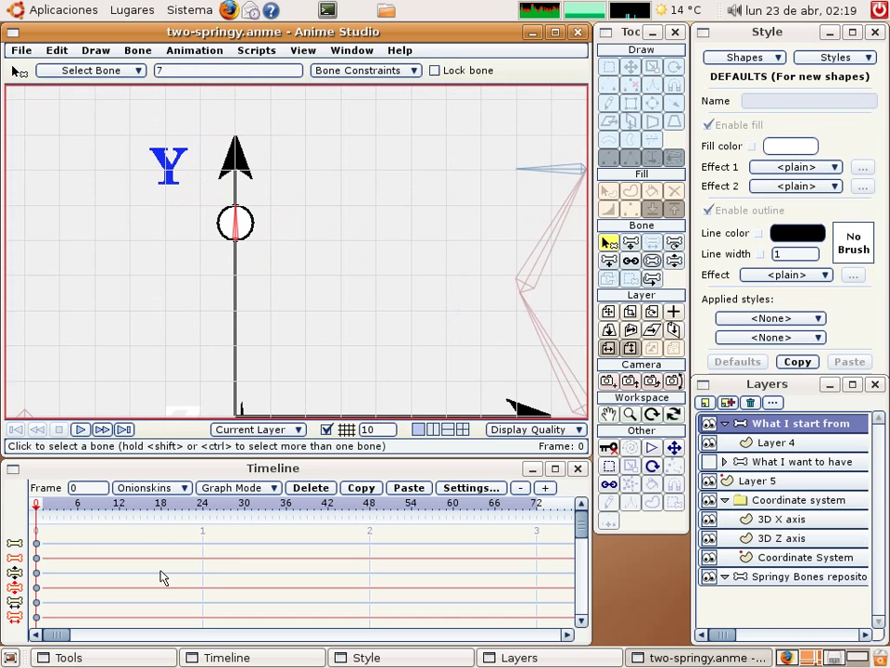
key("ctrl+Right")
key("ctrl+Left")
key("ctrl+Right")
key("ctrl+Left")
key("ctrl+Right")
key("ctrl+Left")
key("ctrl+Right")
key("ctrl+Left")
key("ctrl+Right")
key("ctrl+Left")
scroll(306, 346, "down", 2)
right_click_drag(306, 346, 213, 311)
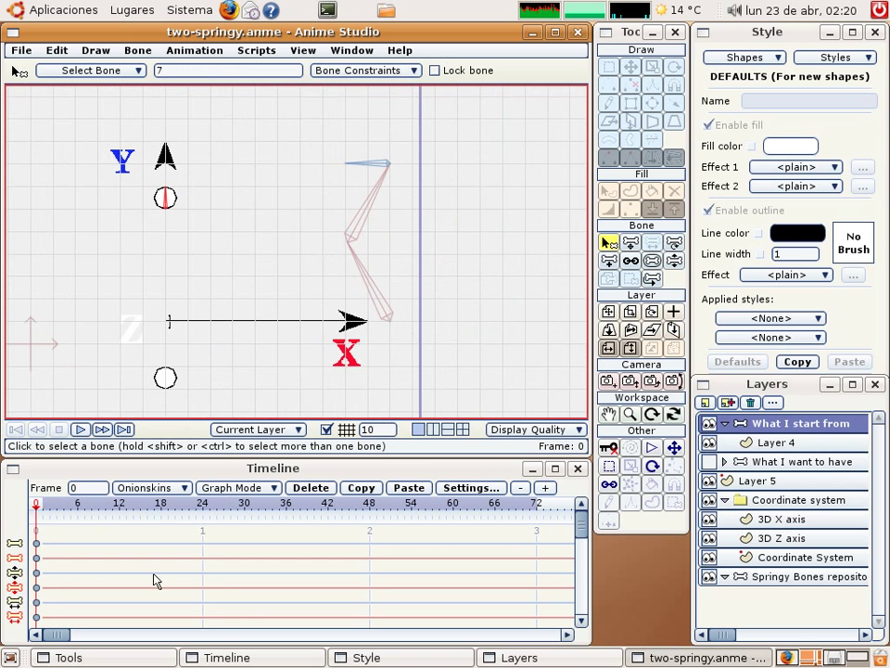
key("ctrl+Right")
key("ctrl+Left")
Lasso-select both bones of the red spring chain and set their strength to 0
left_click(652, 263)
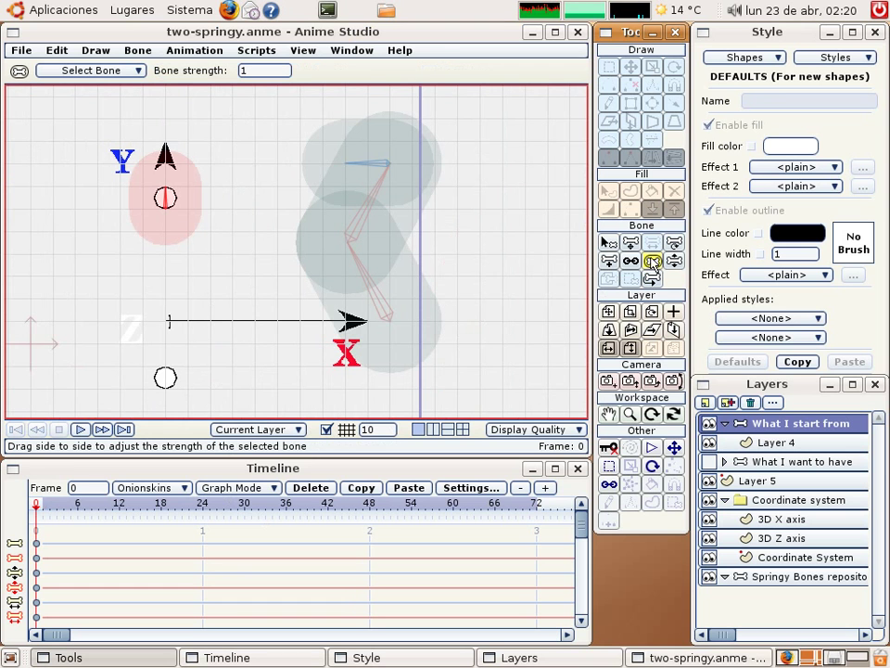
left_click(407, 214)
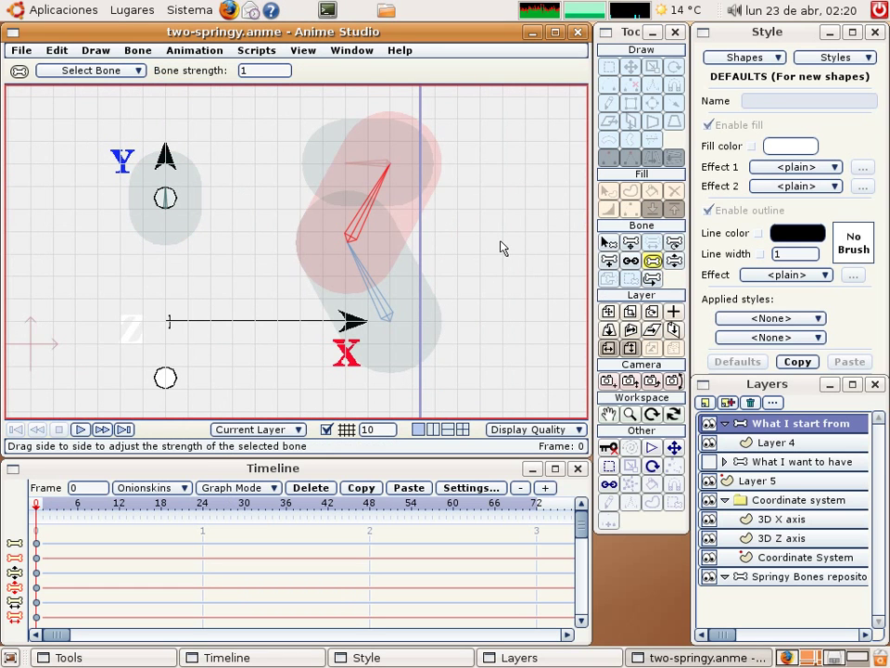
key("g")
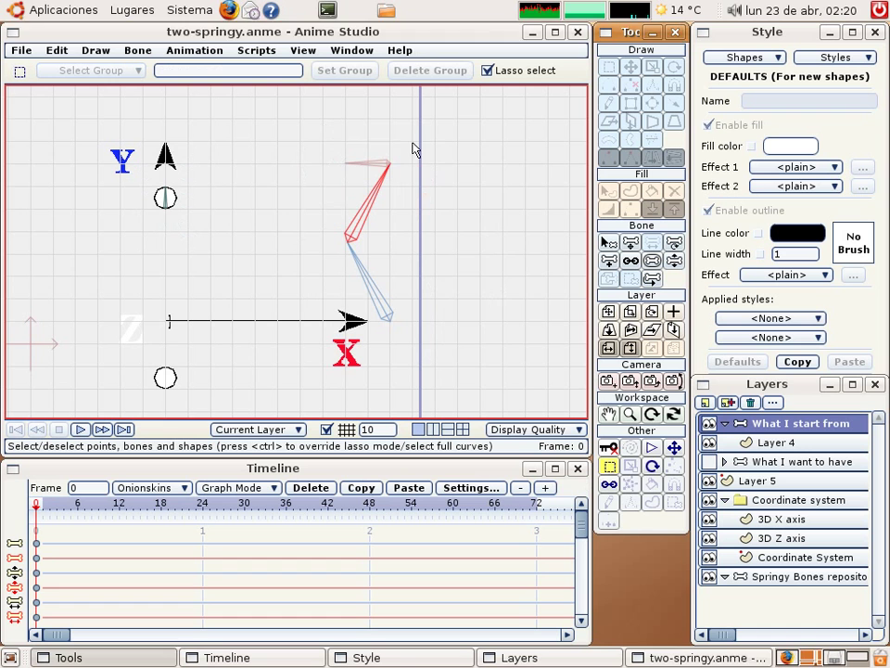
left_click_drag(358, 102, 448, 177)
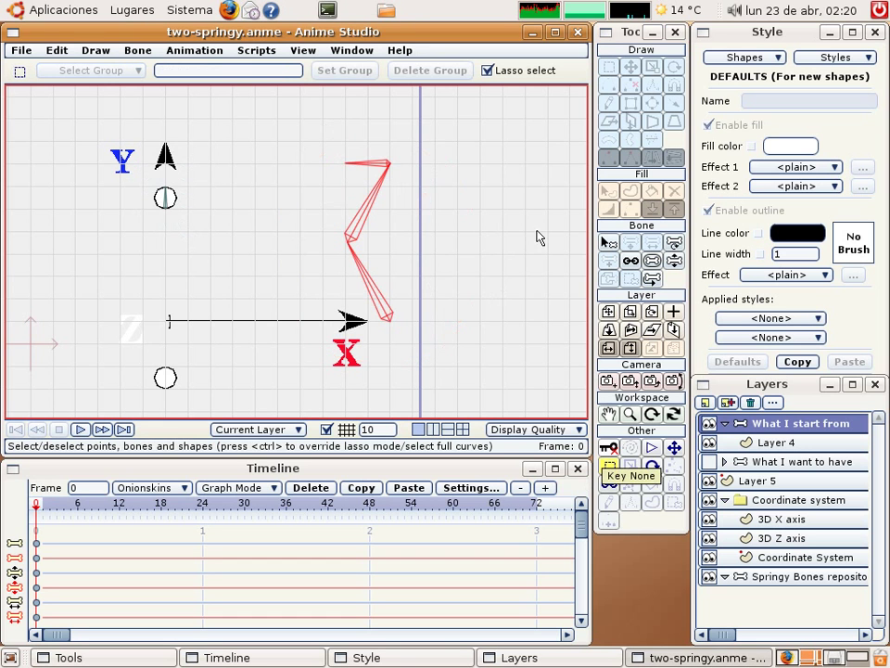
type("s0")
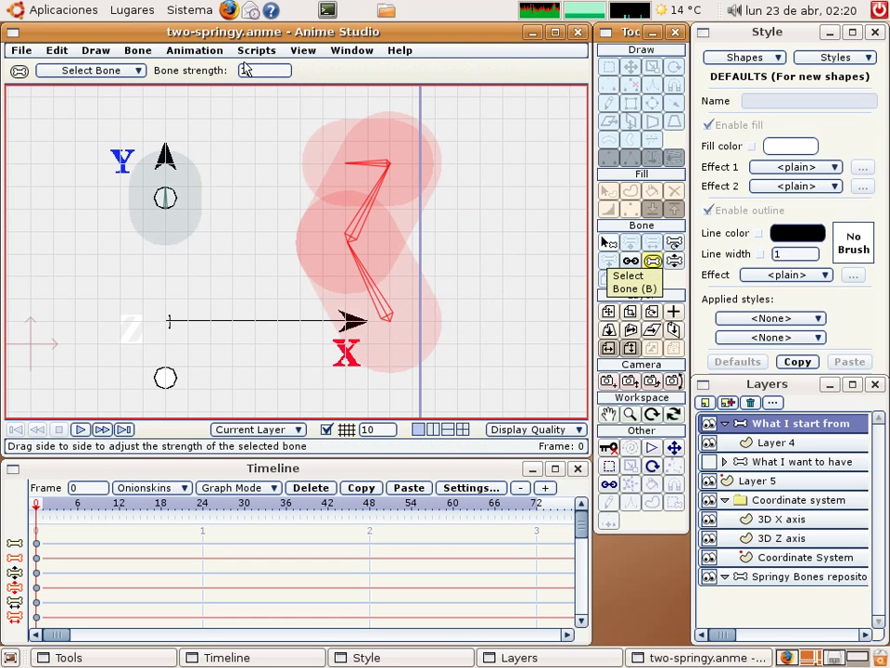
key("Return")
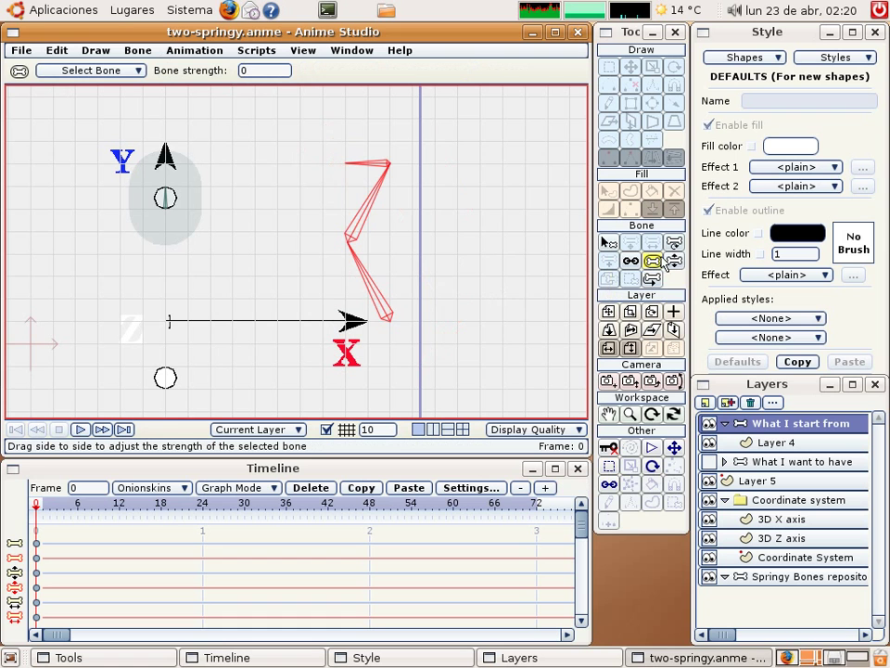
Flip between frames 0 and 1 to test the zero-strength chain with bone posing
key("z")
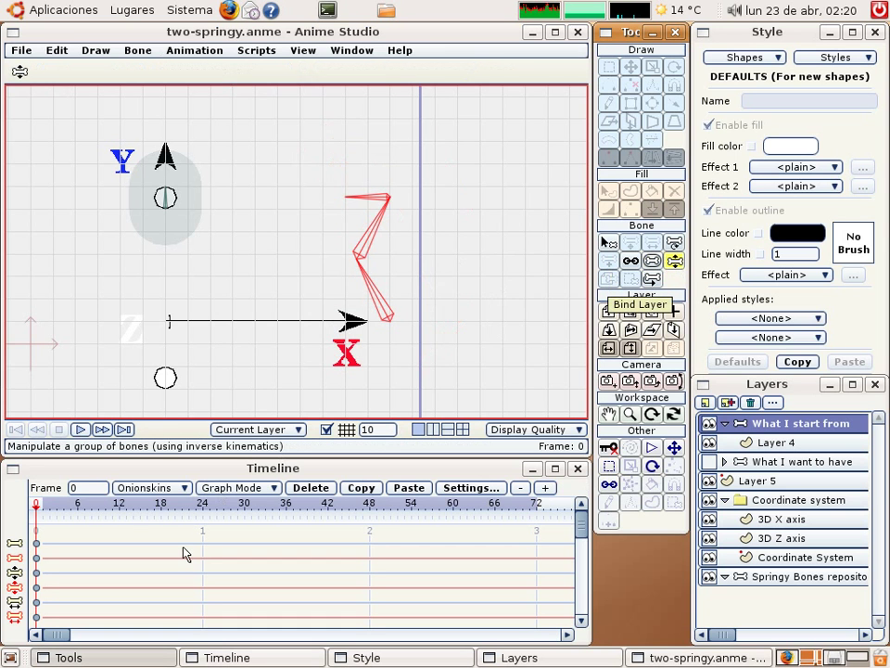
key("ctrl+Right")
key("ctrl+Left")
key("ctrl+Right")
key("ctrl+Left")
key("ctrl+Right")
key("ctrl+Left")
key("ctrl+Right")
key("ctrl+Left")
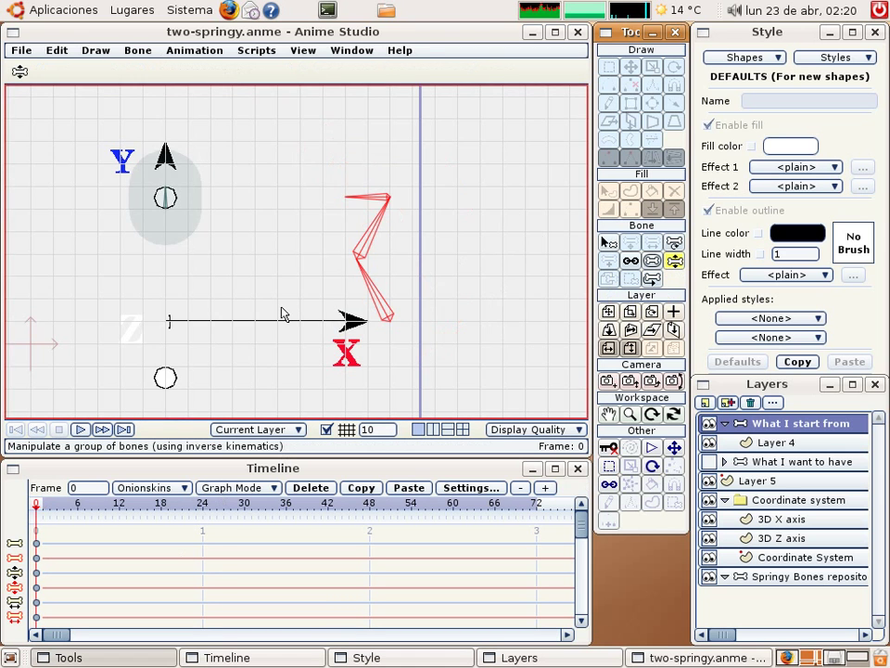
Zoom out to the whole camera frame and deselect the spring bones with Select Bone
right_click_drag(282, 310, 445, 297)
scroll(471, 288, "down", 2)
scroll(470, 288, "down", 1)
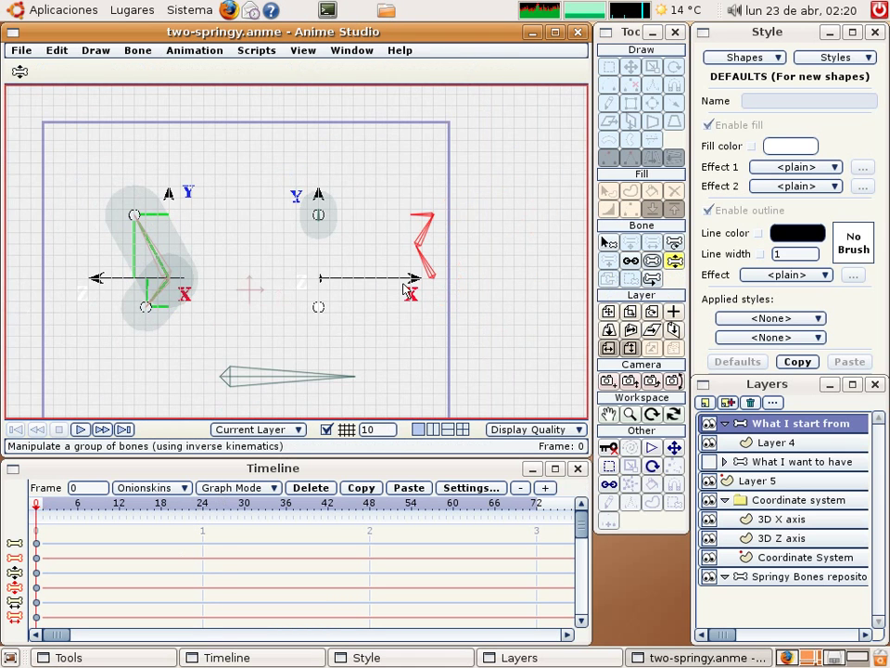
scroll(403, 292, "down", 1)
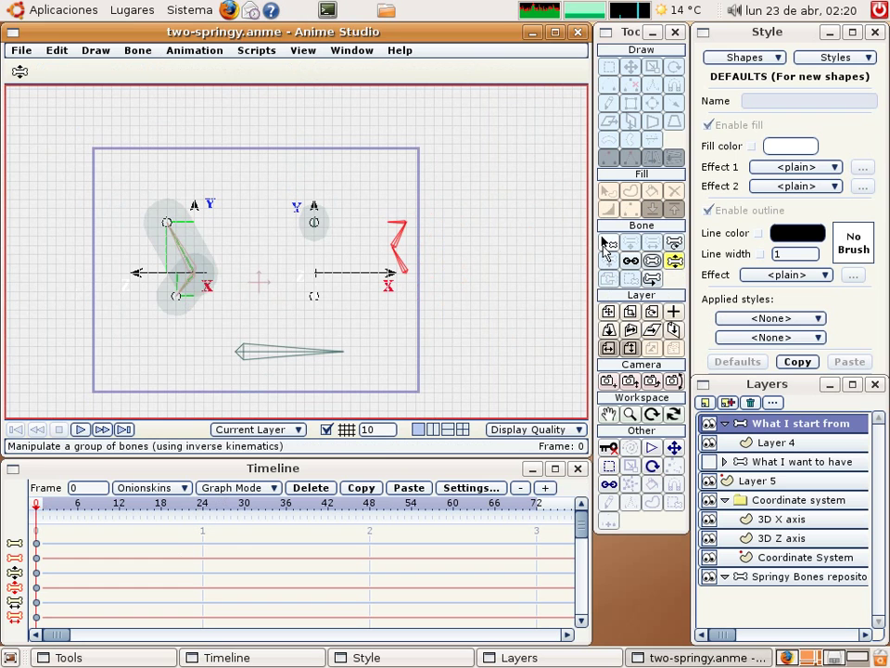
left_click(607, 242)
left_click(346, 248)
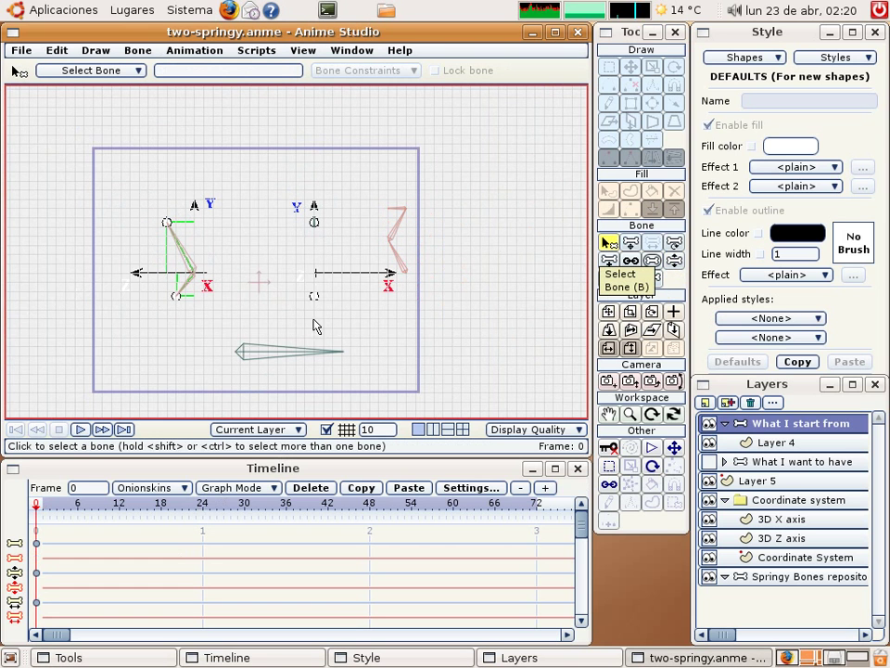